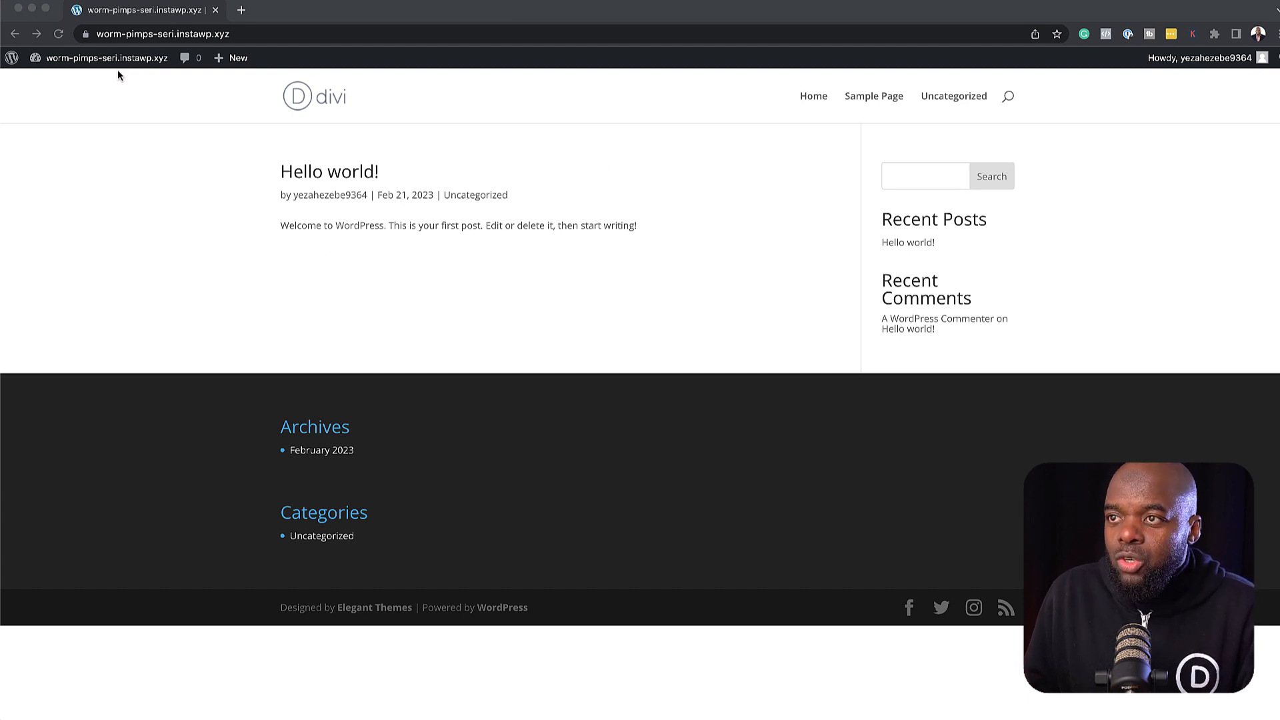
# Go to the site's admin dashboard and open the form for uploading a new plugin as a .zip file
pyautogui.moveTo(100, 60)
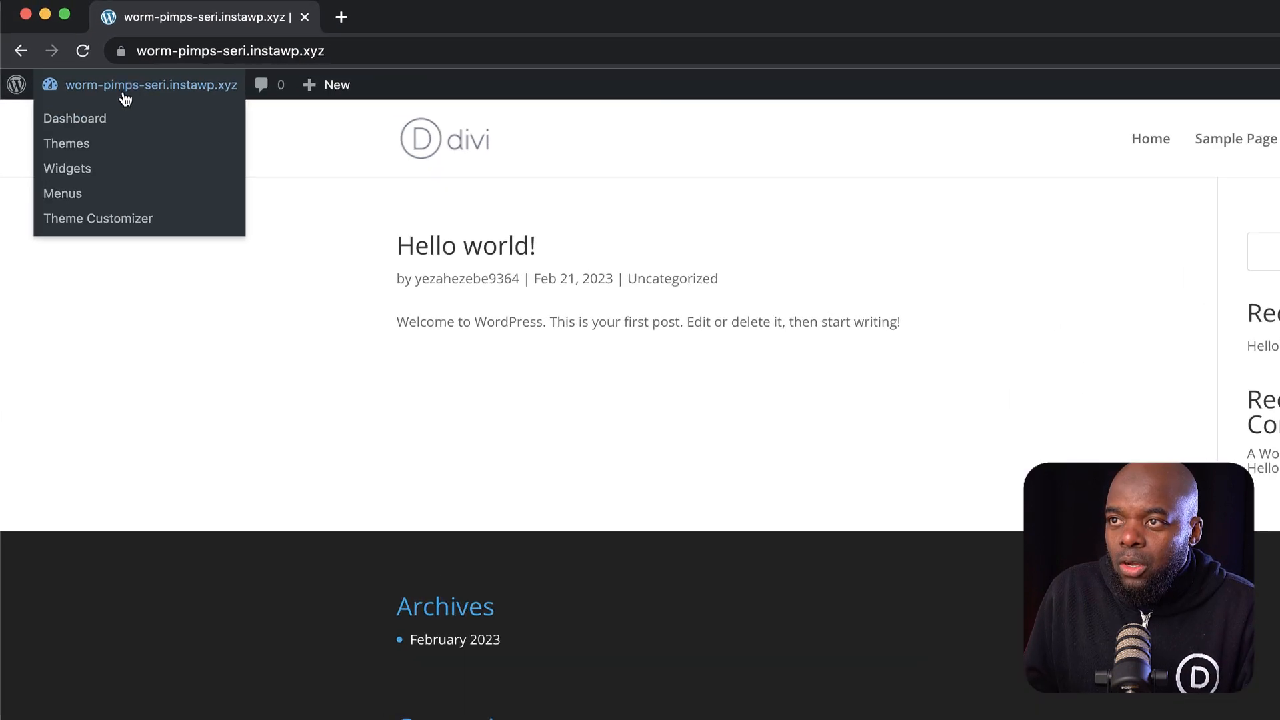
pyautogui.click(75, 120)
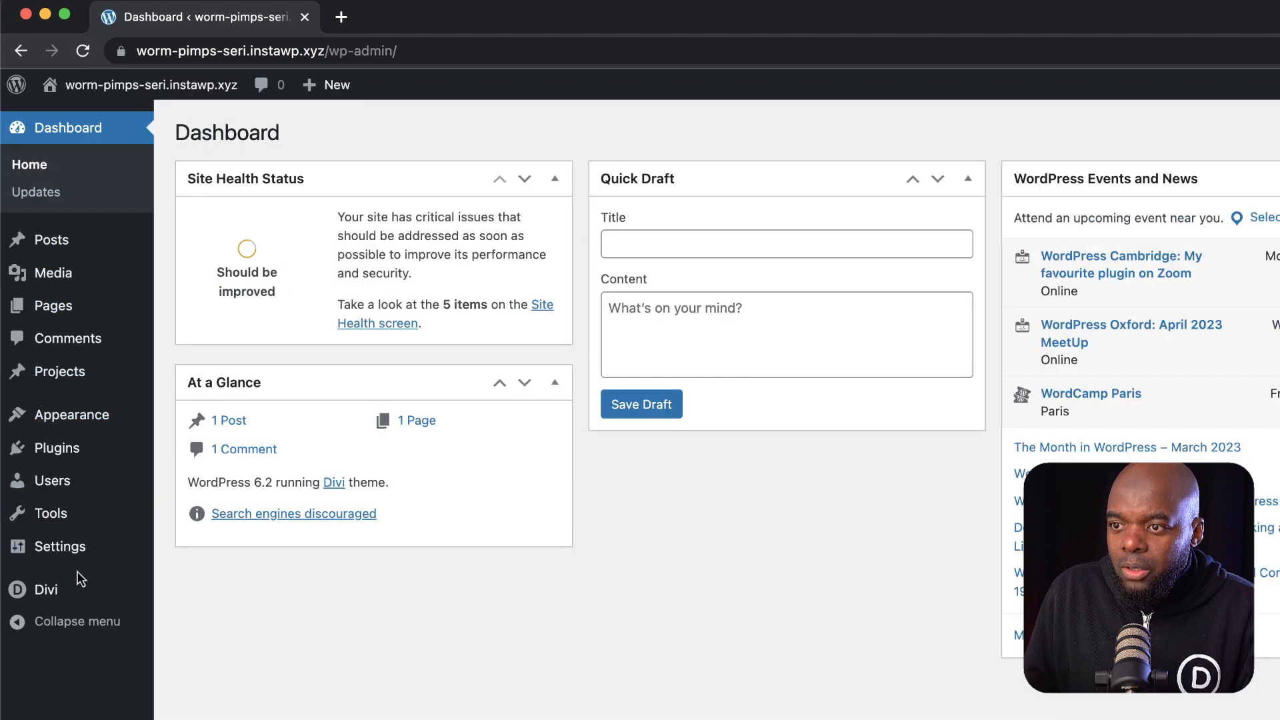
pyautogui.moveTo(83, 453)
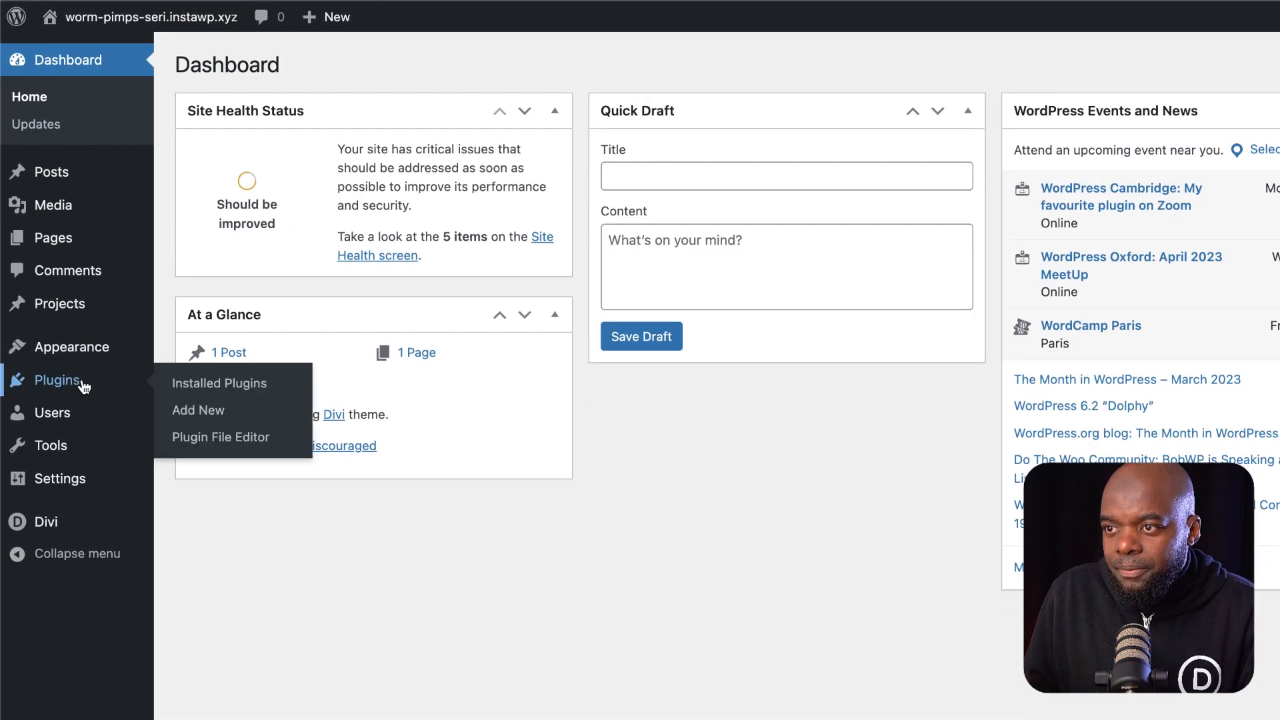
pyautogui.click(84, 386)
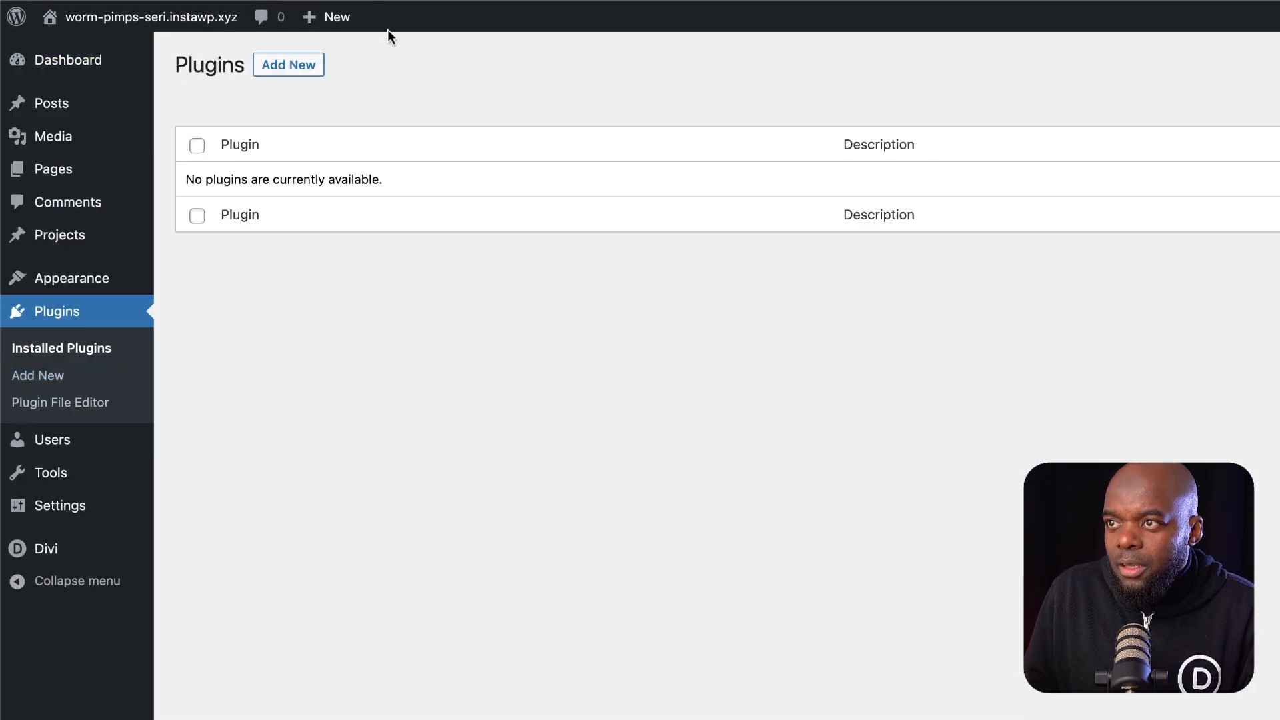
pyautogui.click(308, 72)
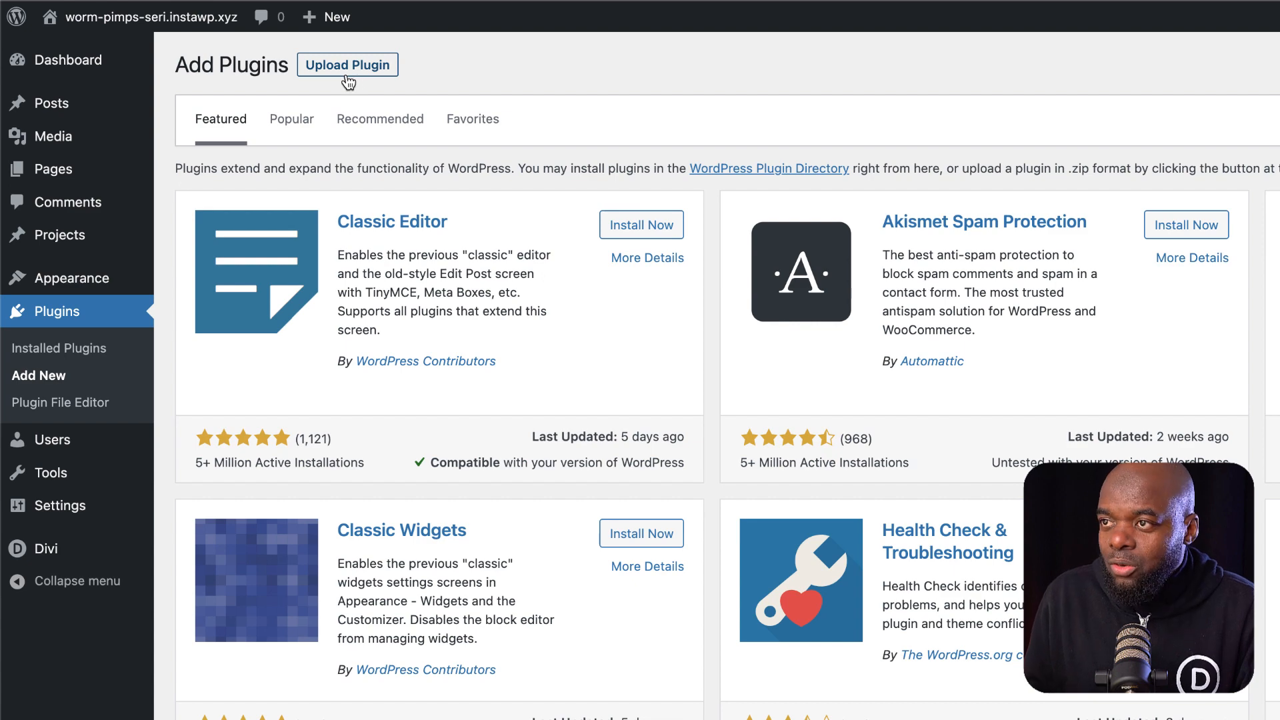
pyautogui.click(351, 71)
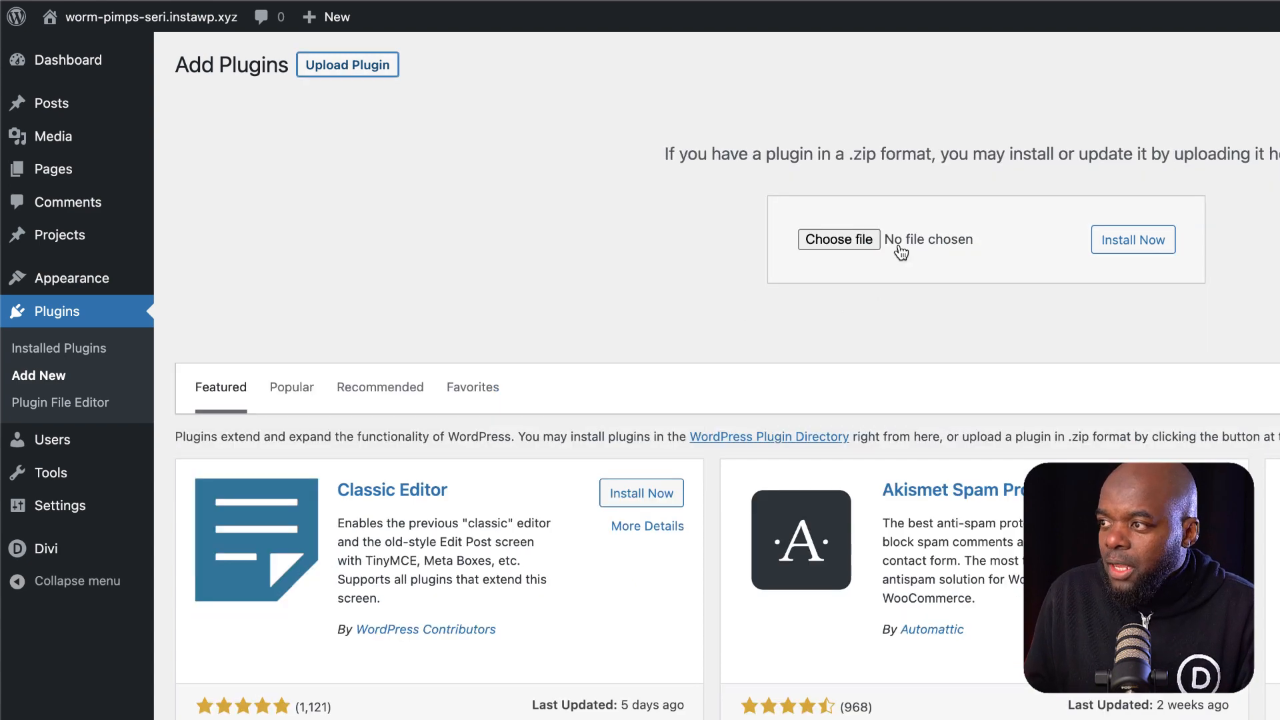
# Upload sitekrafter-2.zip from the Desktop, install it and activate the plugin
pyautogui.click(866, 238)
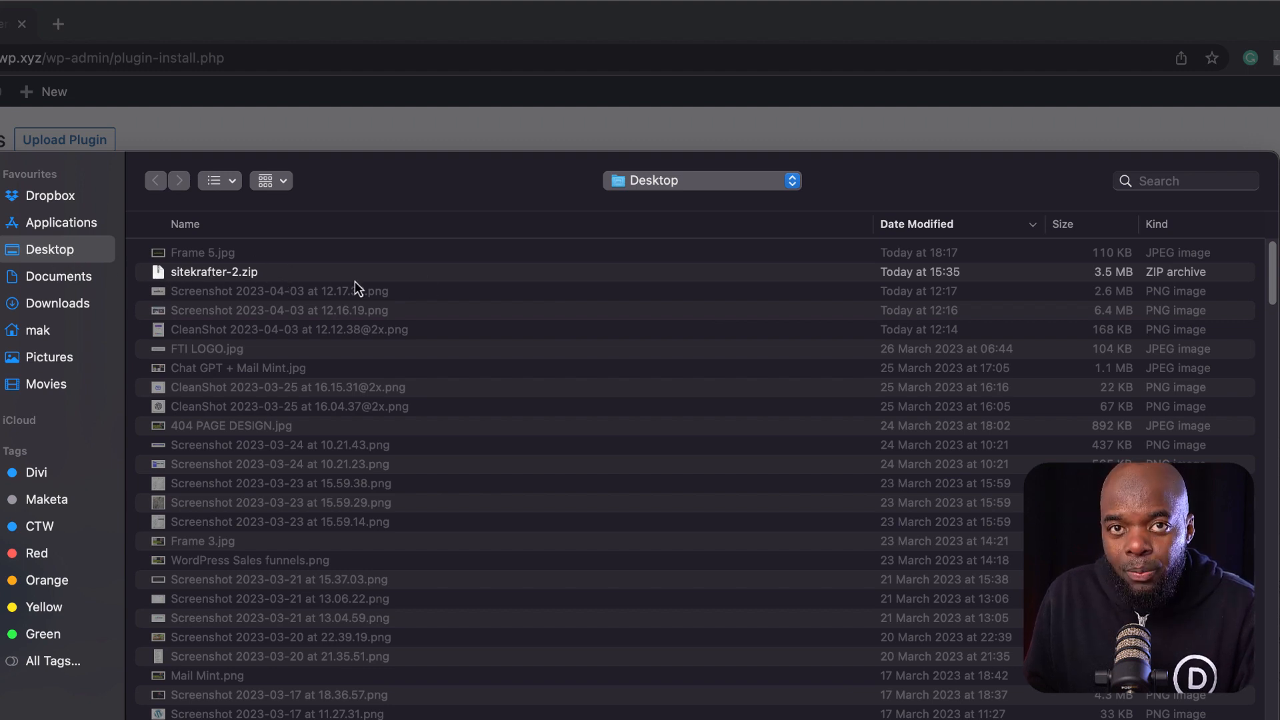
pyautogui.doubleClick(298, 274)
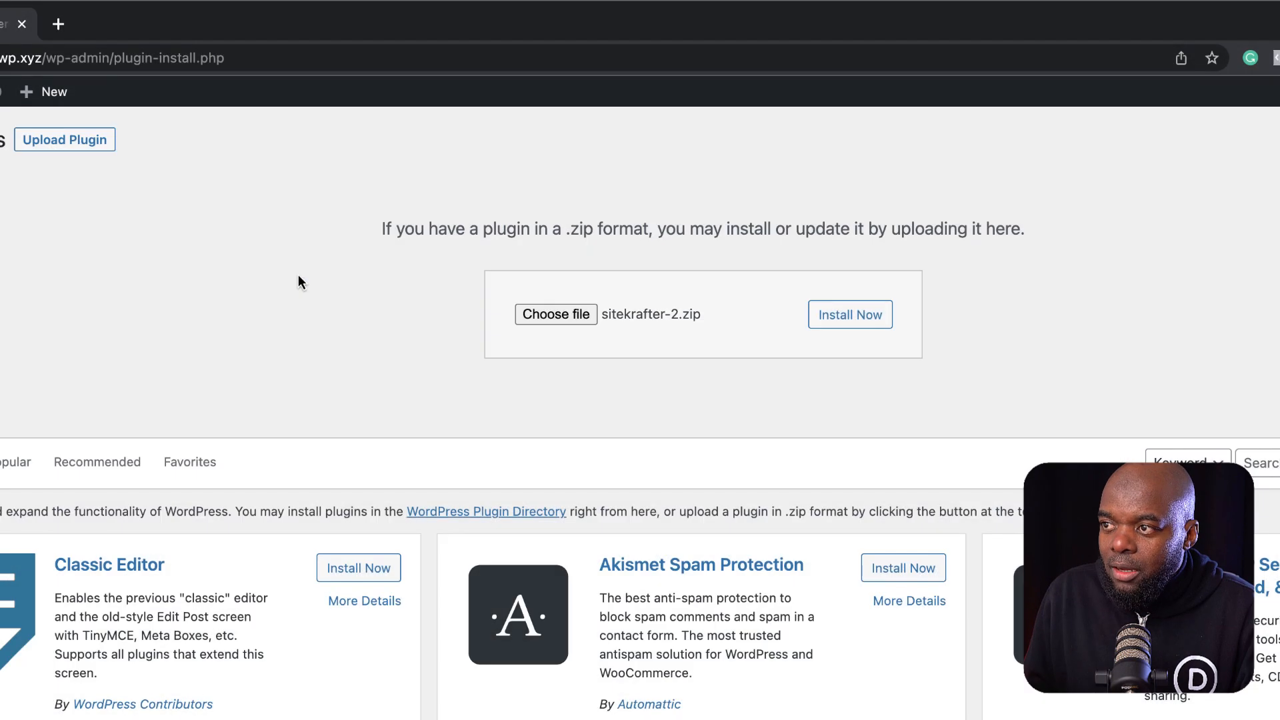
pyautogui.click(854, 323)
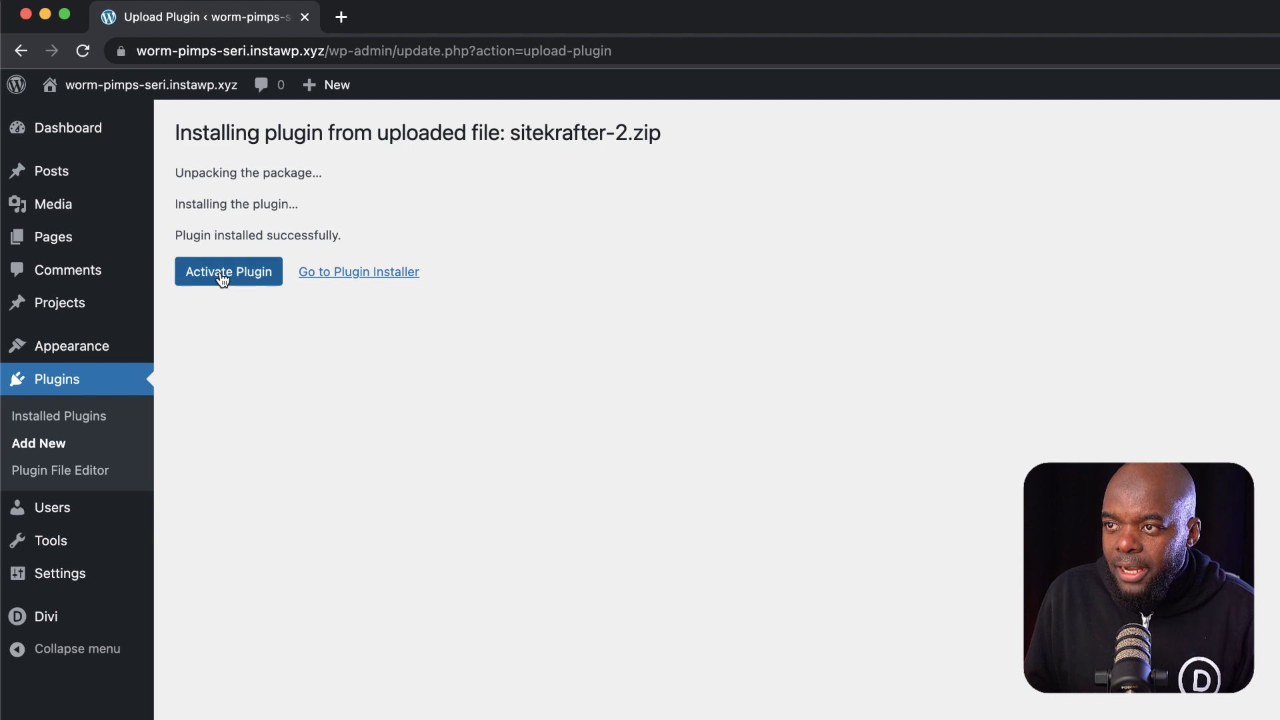
pyautogui.click(222, 274)
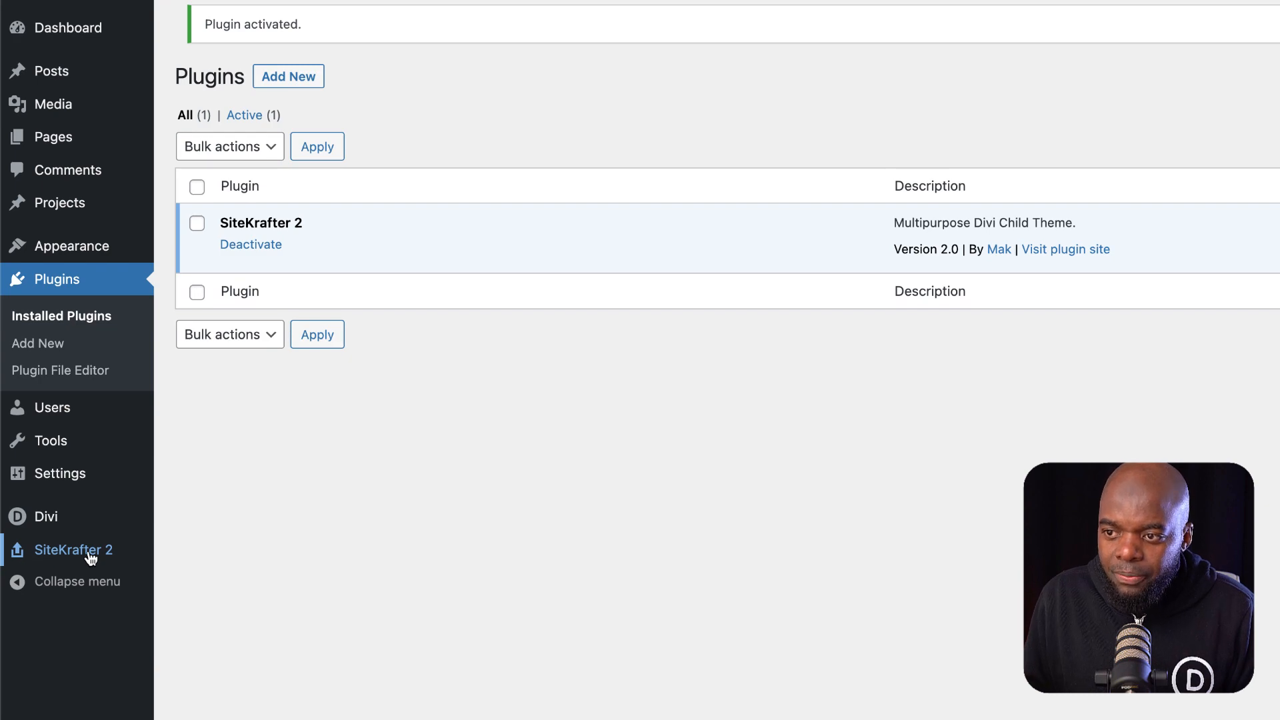
# Run the SiteKrafter 2 import with the content, homepage and free plugin options enabled, and review the import progress log
pyautogui.click(90, 557)
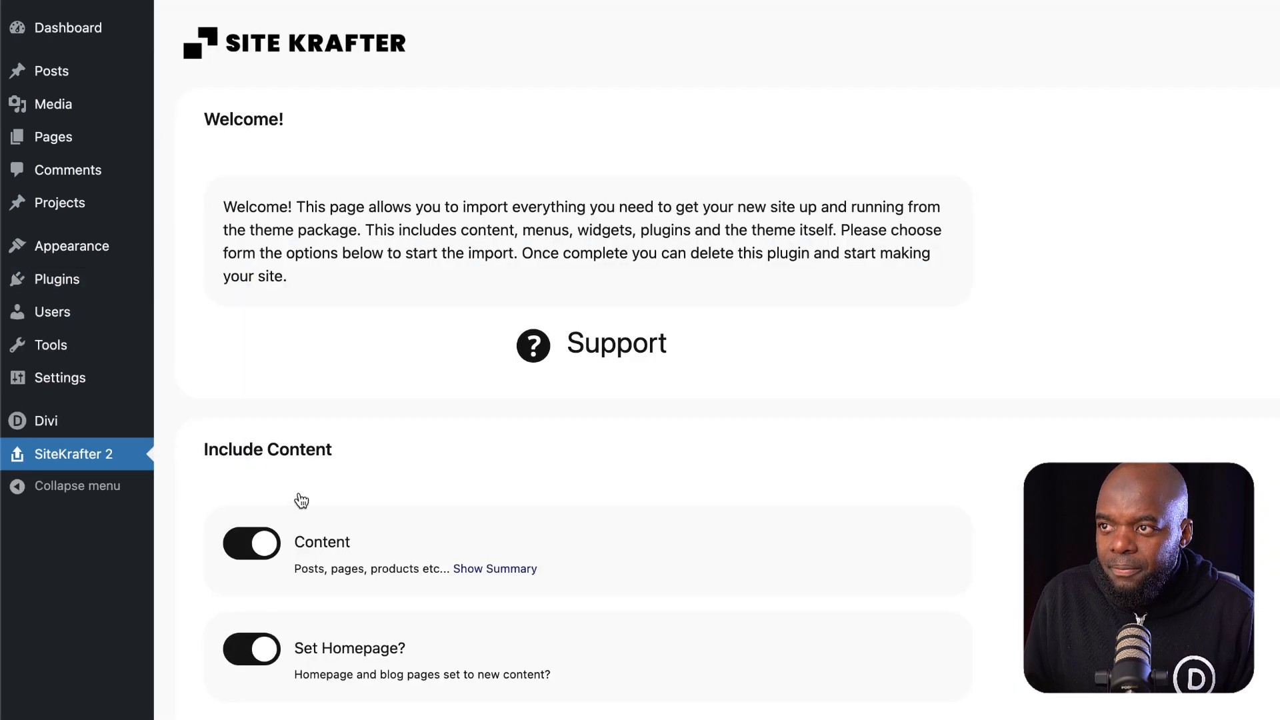
pyautogui.scroll(-15, 441, 460)
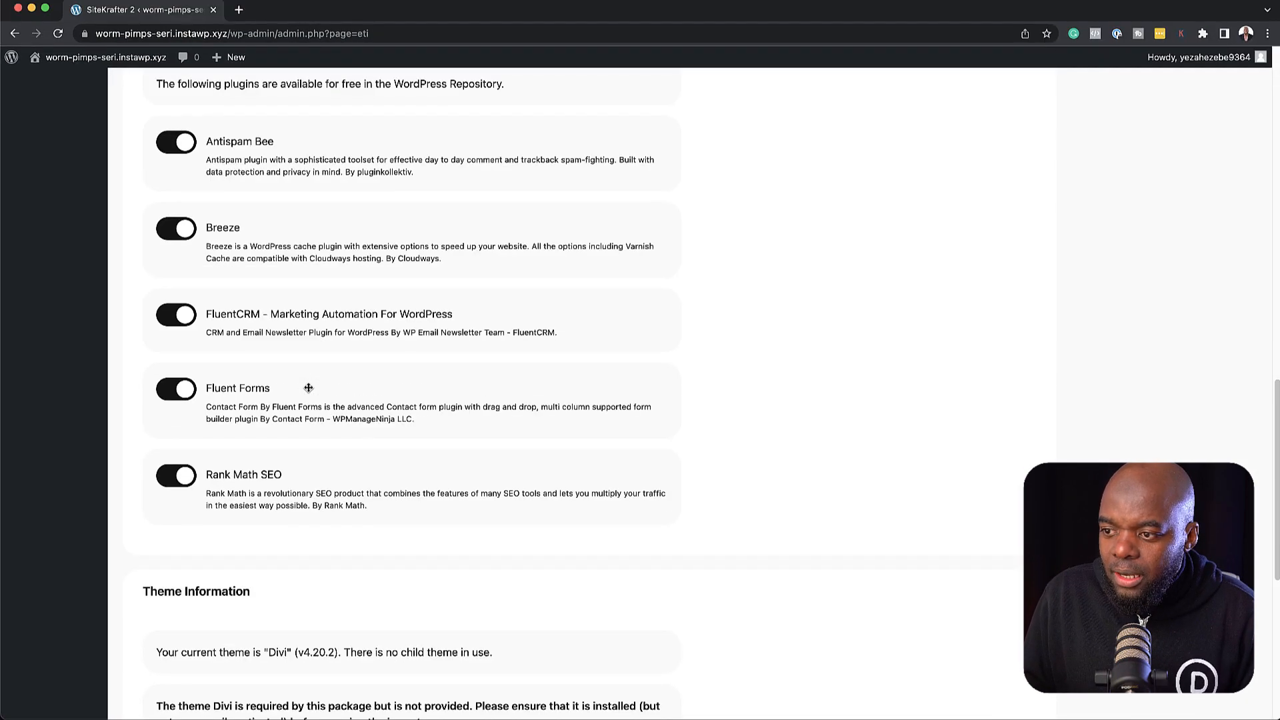
pyautogui.scroll(-7, 309, 388)
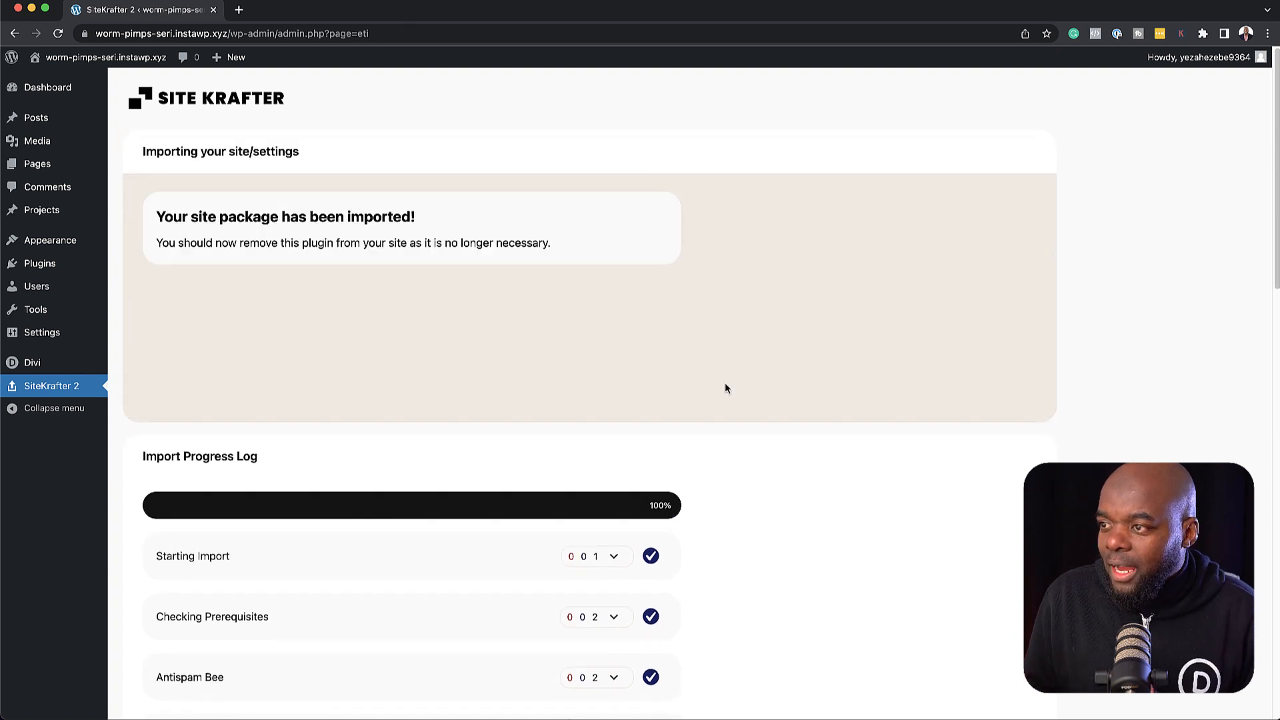
pyautogui.scroll(-1, 474, 409)
pyautogui.scroll(-5, 474, 409)
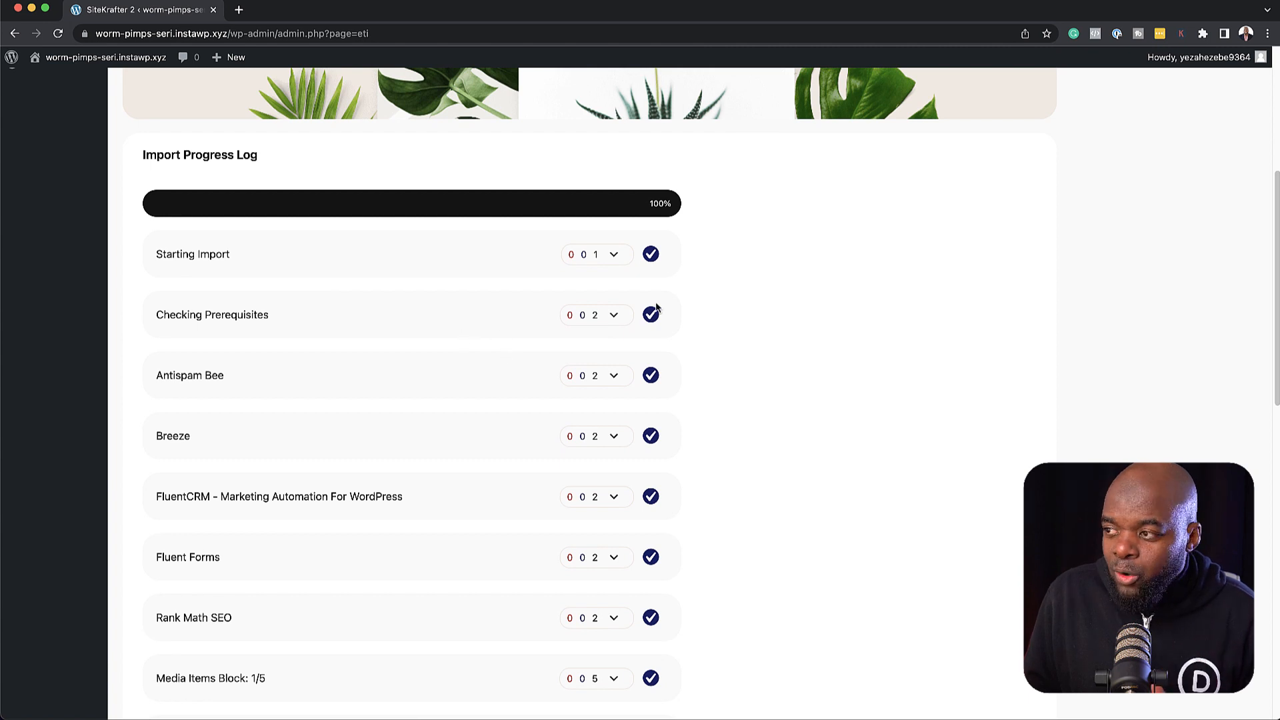
pyautogui.scroll(5, 322, 437)
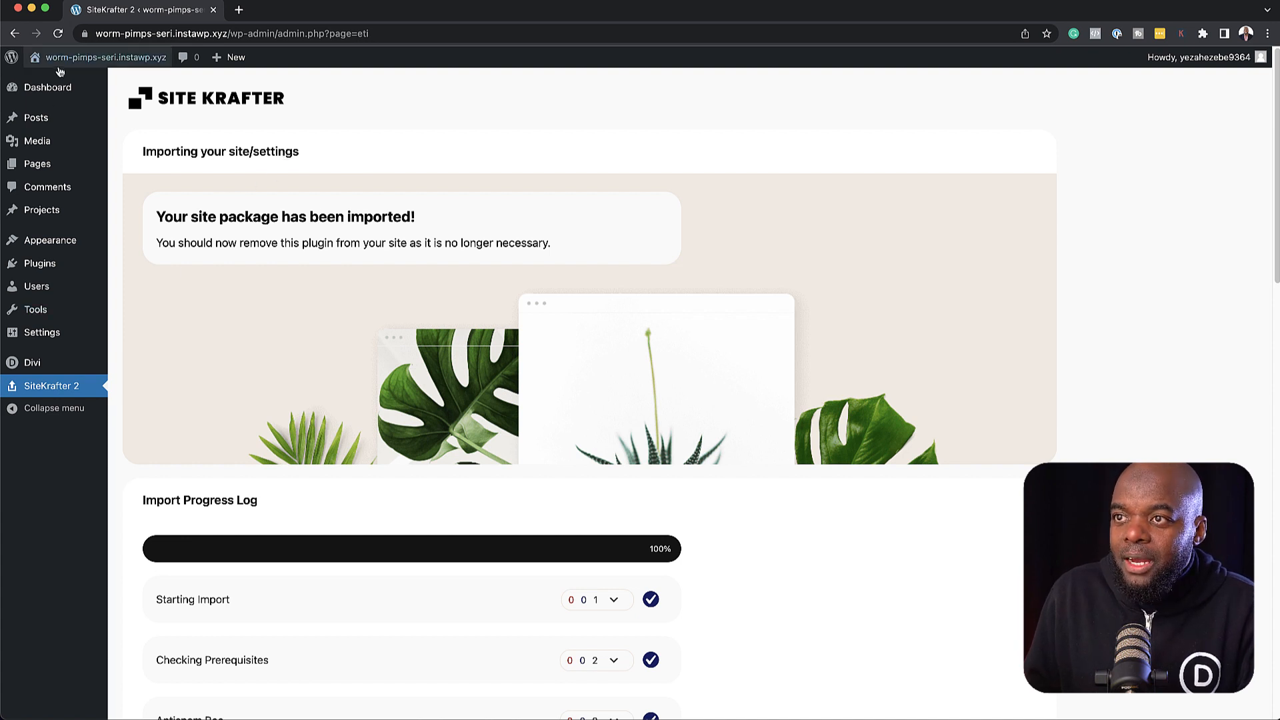
# Visit the imported site in a new browser tab and look through its Home and About Us pages
pyautogui.moveTo(63, 70)
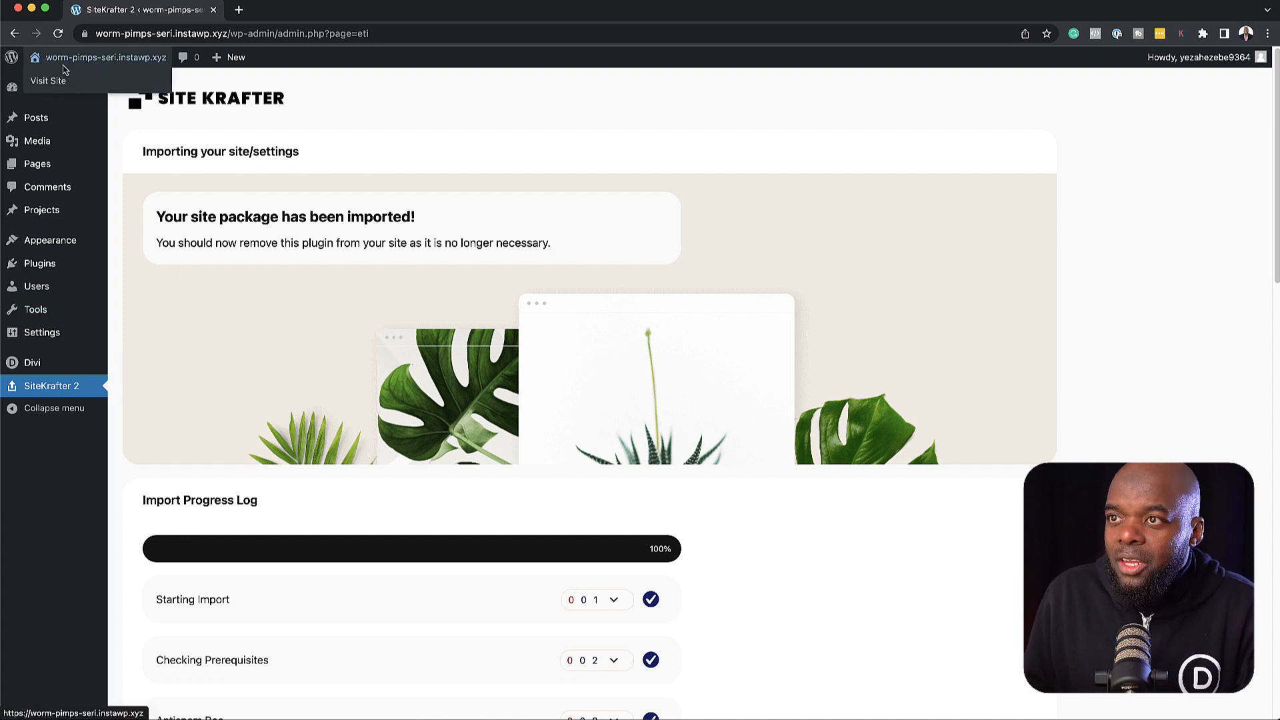
pyautogui.keyDown('super'); pyautogui.click(57, 80); pyautogui.keyUp('super')
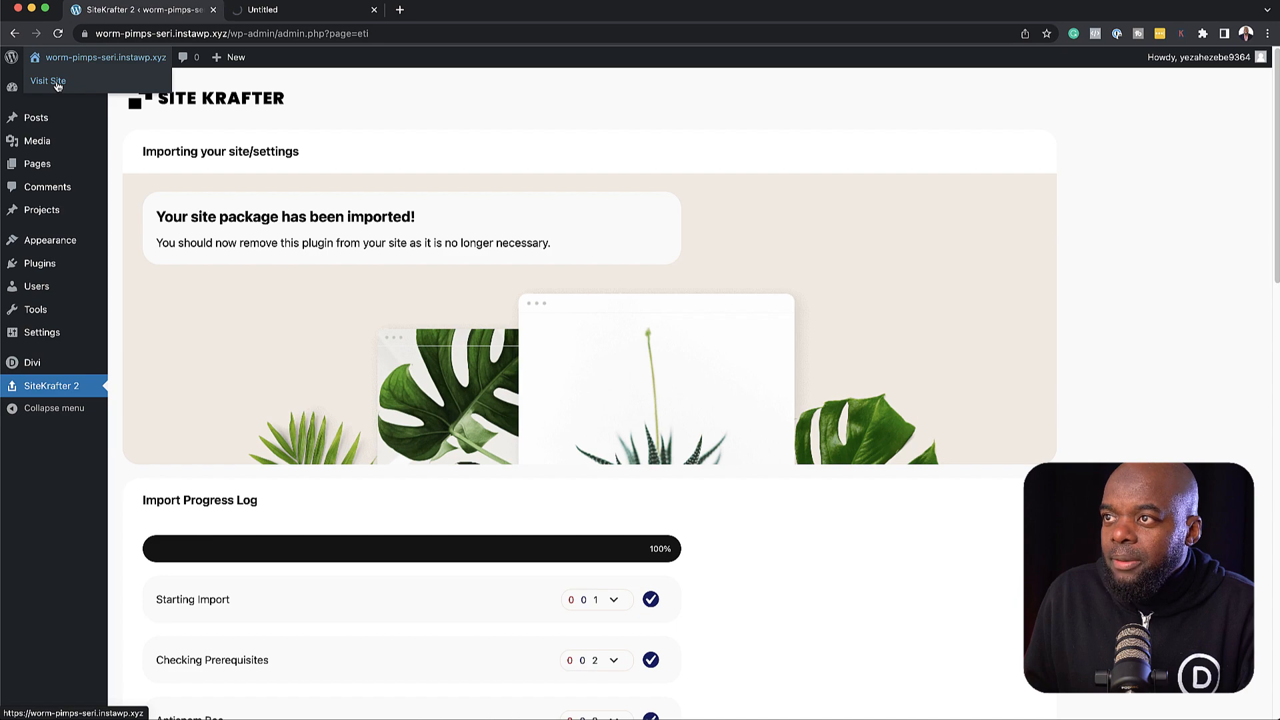
pyautogui.click(304, 10)
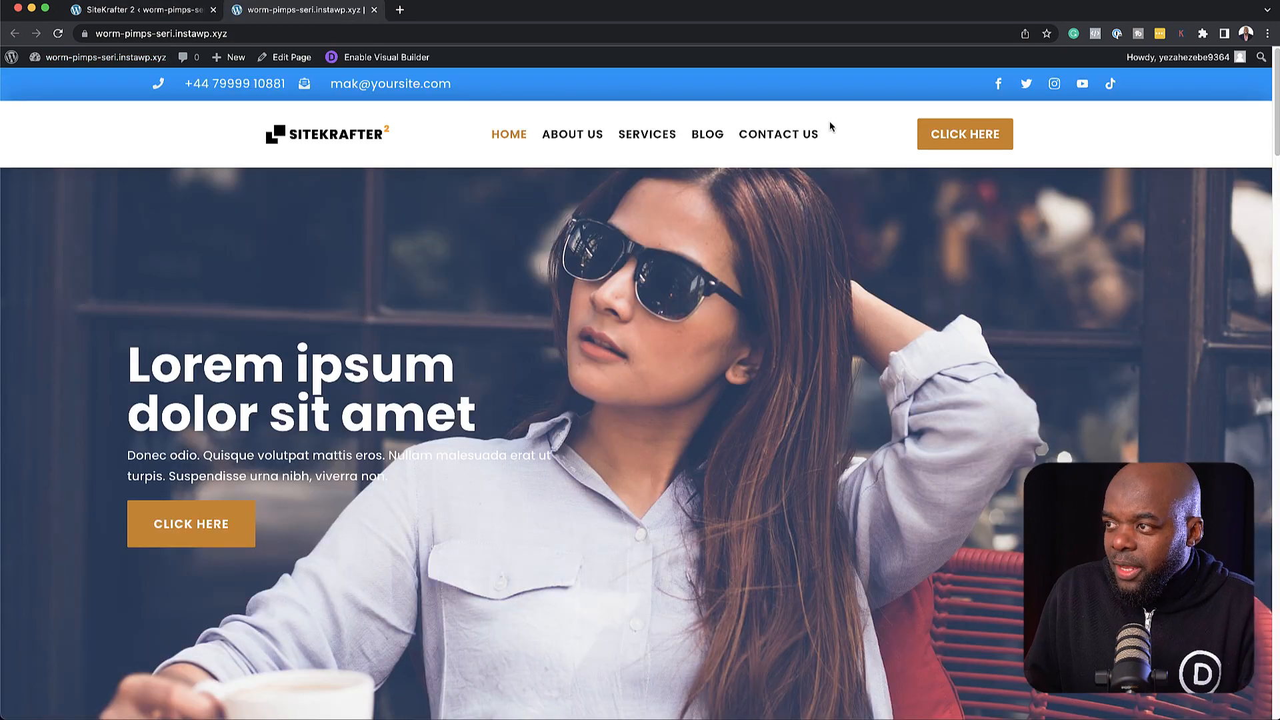
pyautogui.scroll(-20, 967, 358)
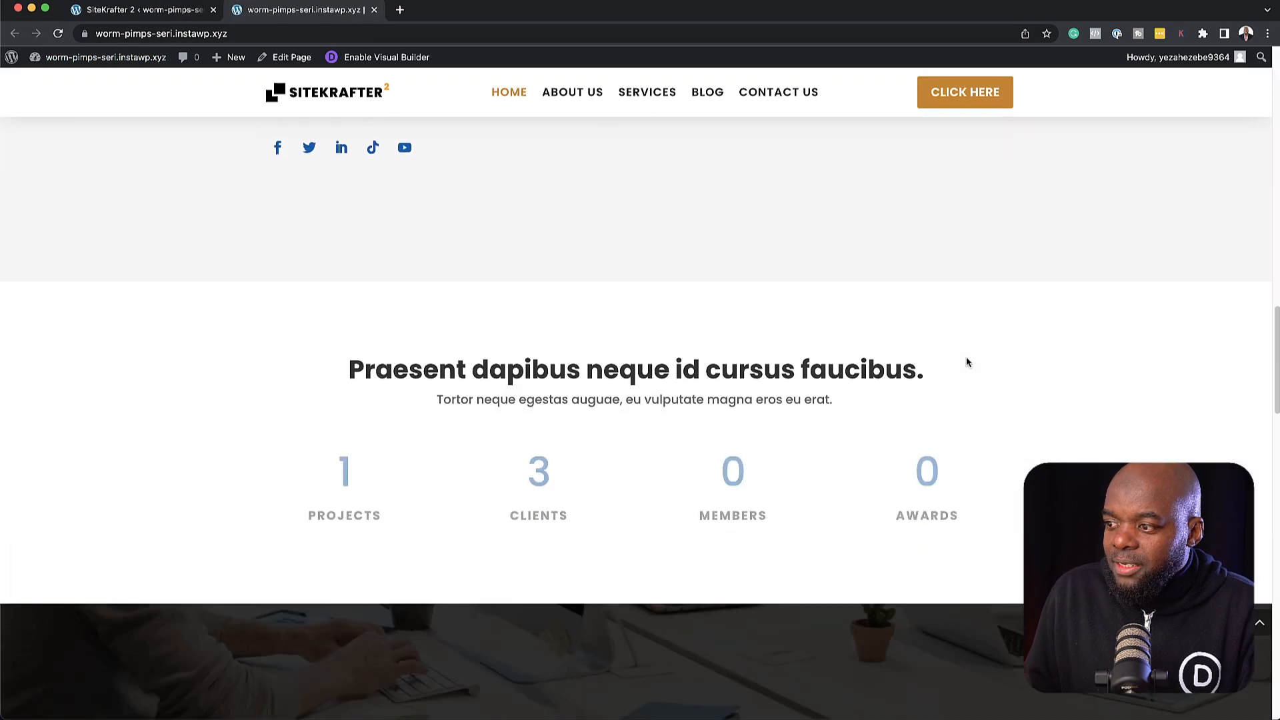
pyautogui.scroll(-15, 968, 362)
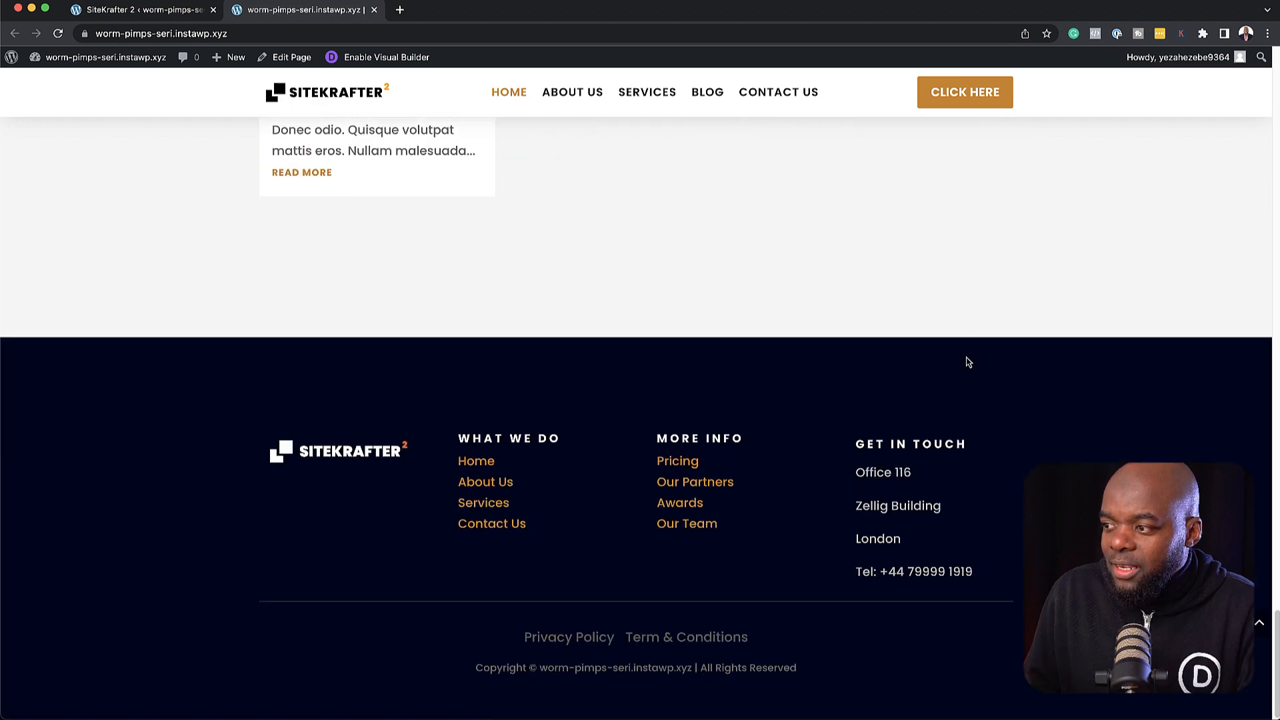
pyautogui.scroll(20, 968, 362)
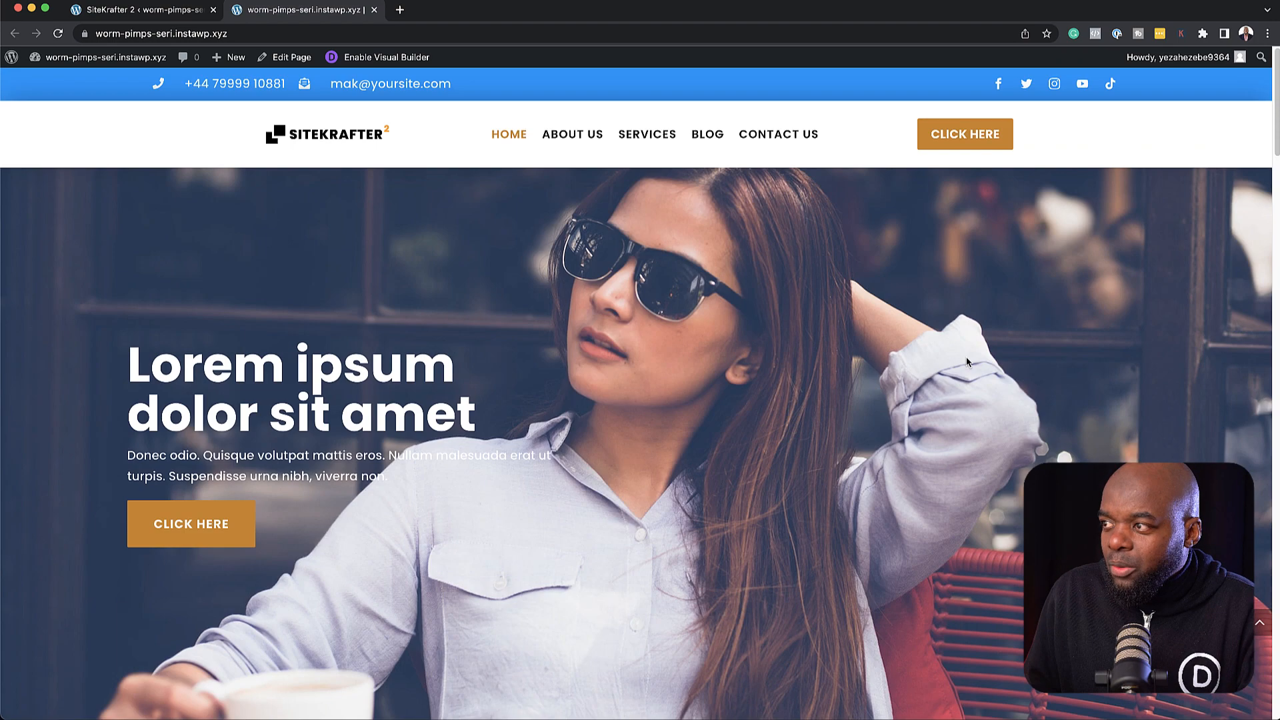
pyautogui.click(583, 138)
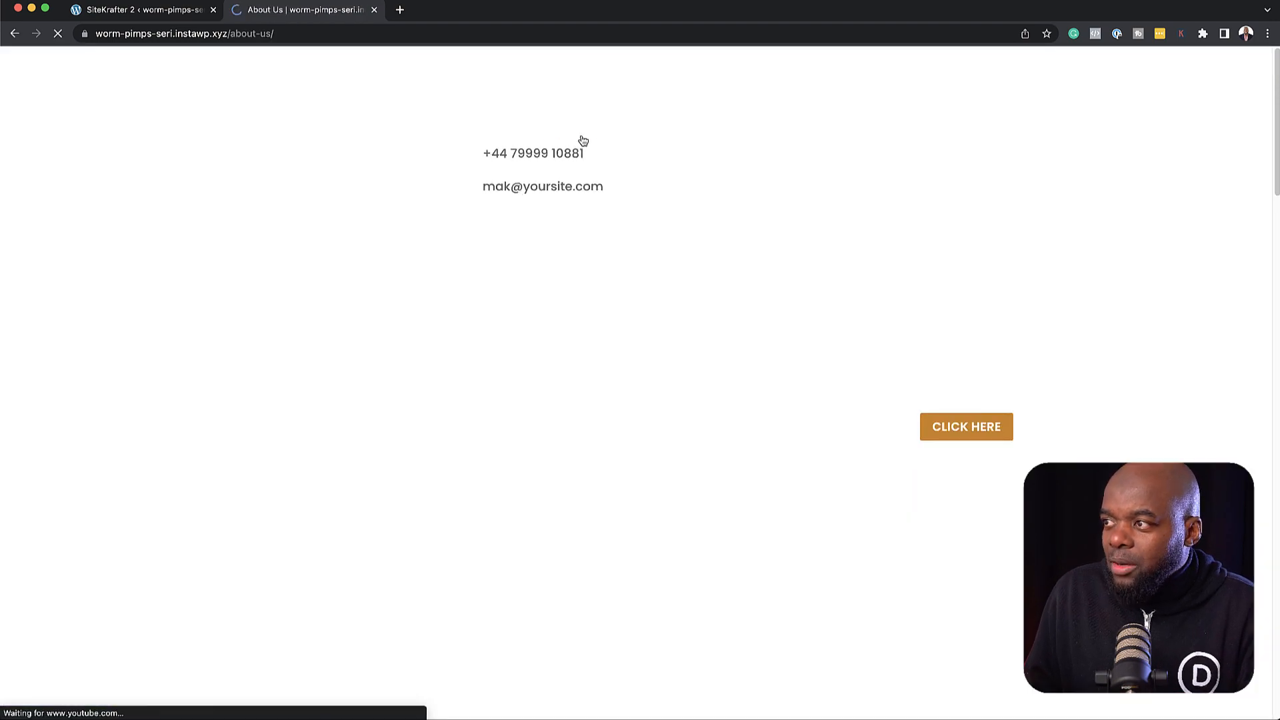
pyautogui.scroll(-20, 1149, 409)
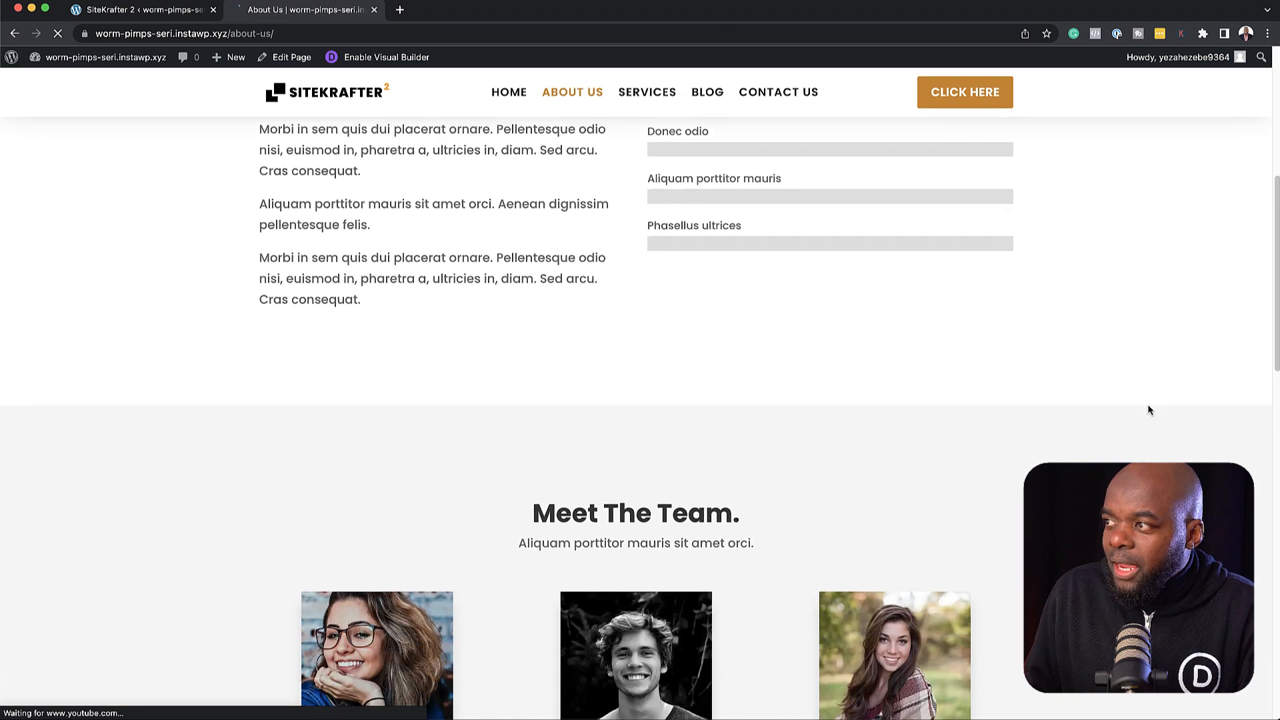
pyautogui.scroll(20, 506, 303)
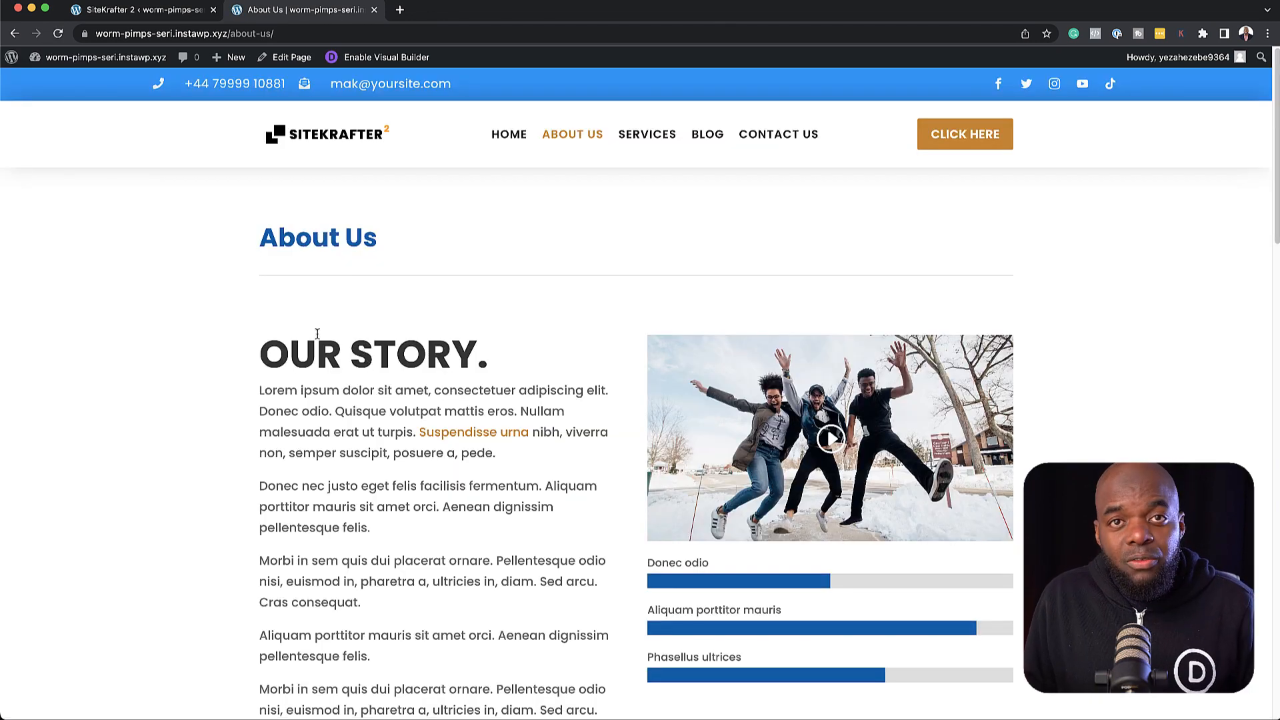
# Deactivate the SiteKrafter 2 plugin and delete its files from the site
pyautogui.click(143, 10)
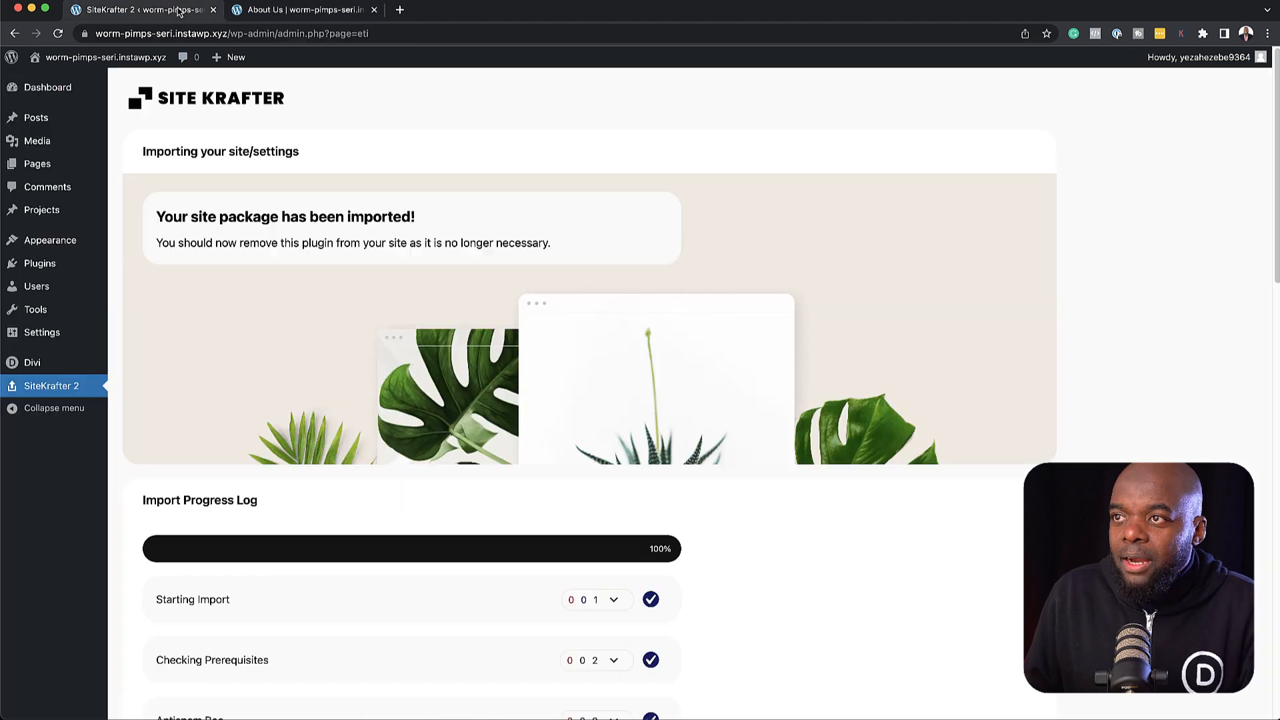
pyautogui.click(45, 266)
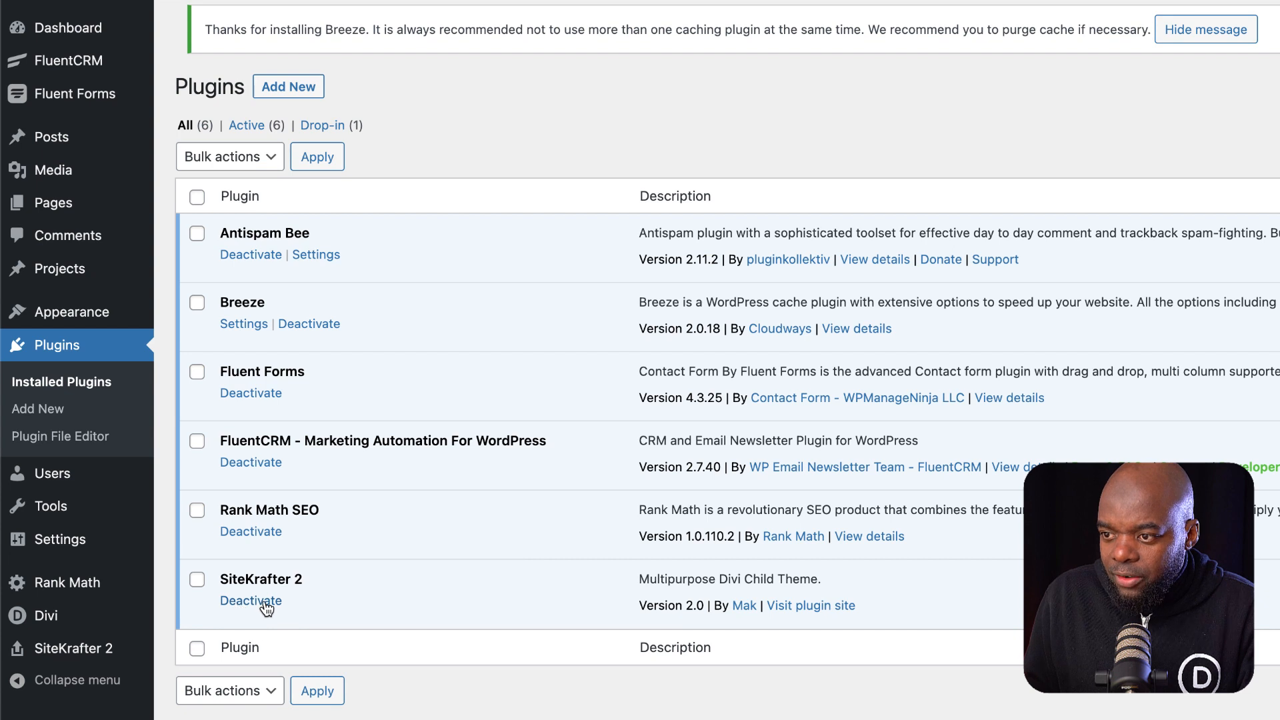
pyautogui.click(264, 602)
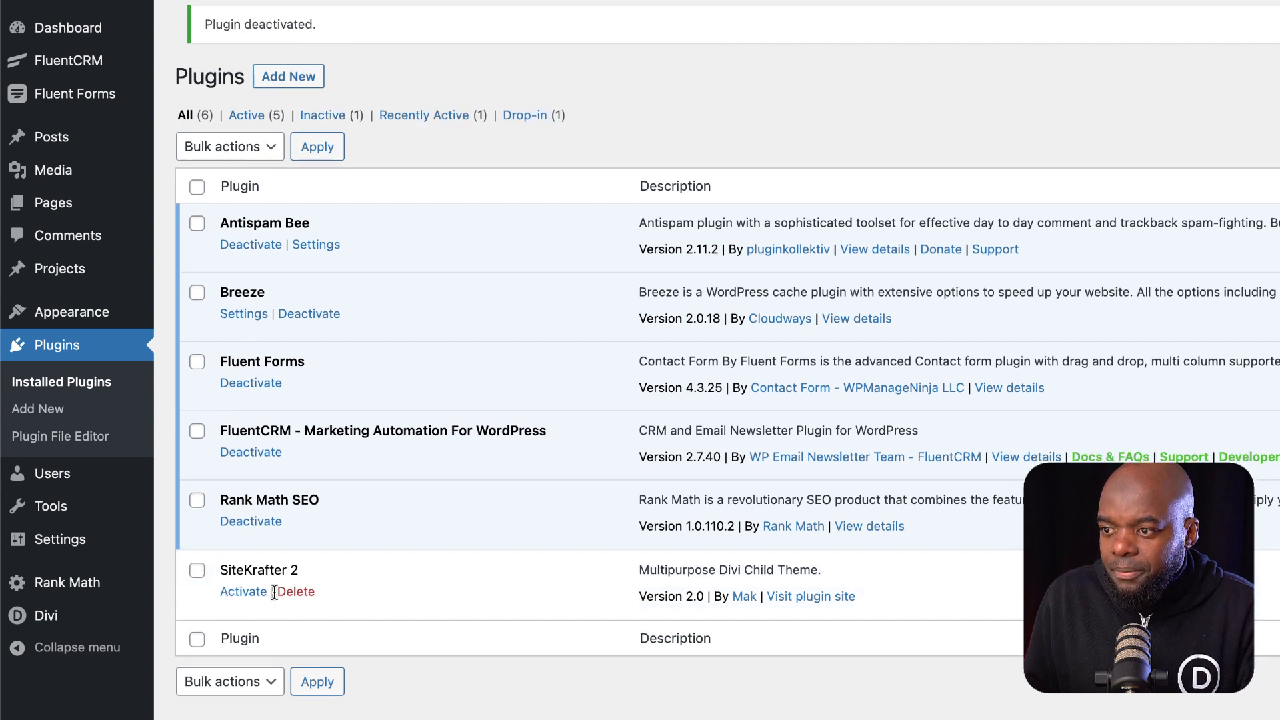
pyautogui.click(299, 597)
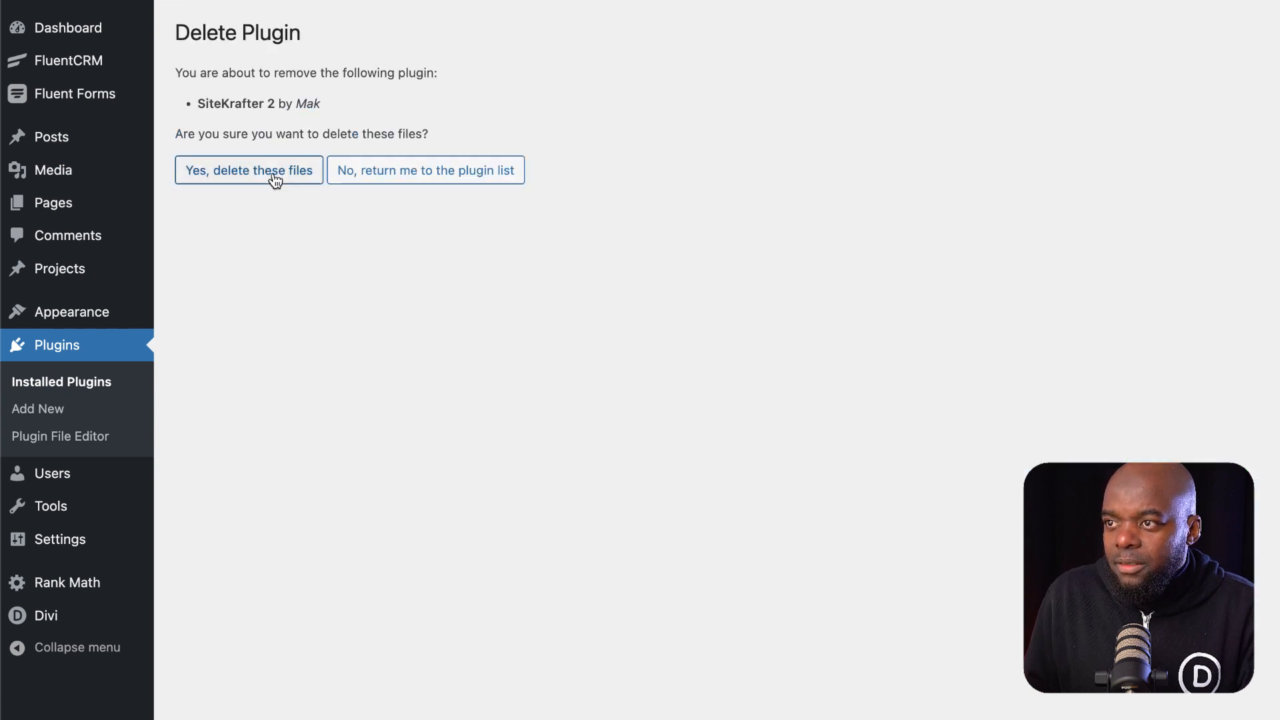
pyautogui.click(275, 178)
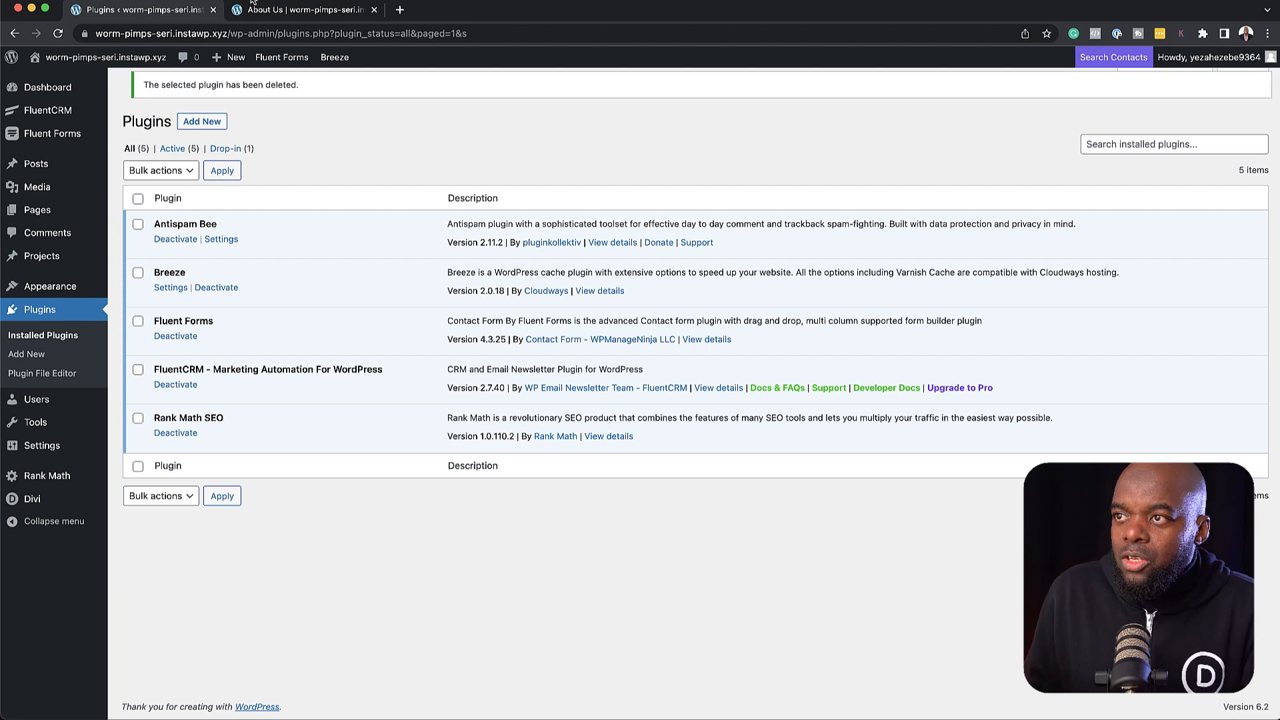
# Enable the Visual Builder on the About Us page and open the settings of the OUR STORY text module
pyautogui.click(265, 18)
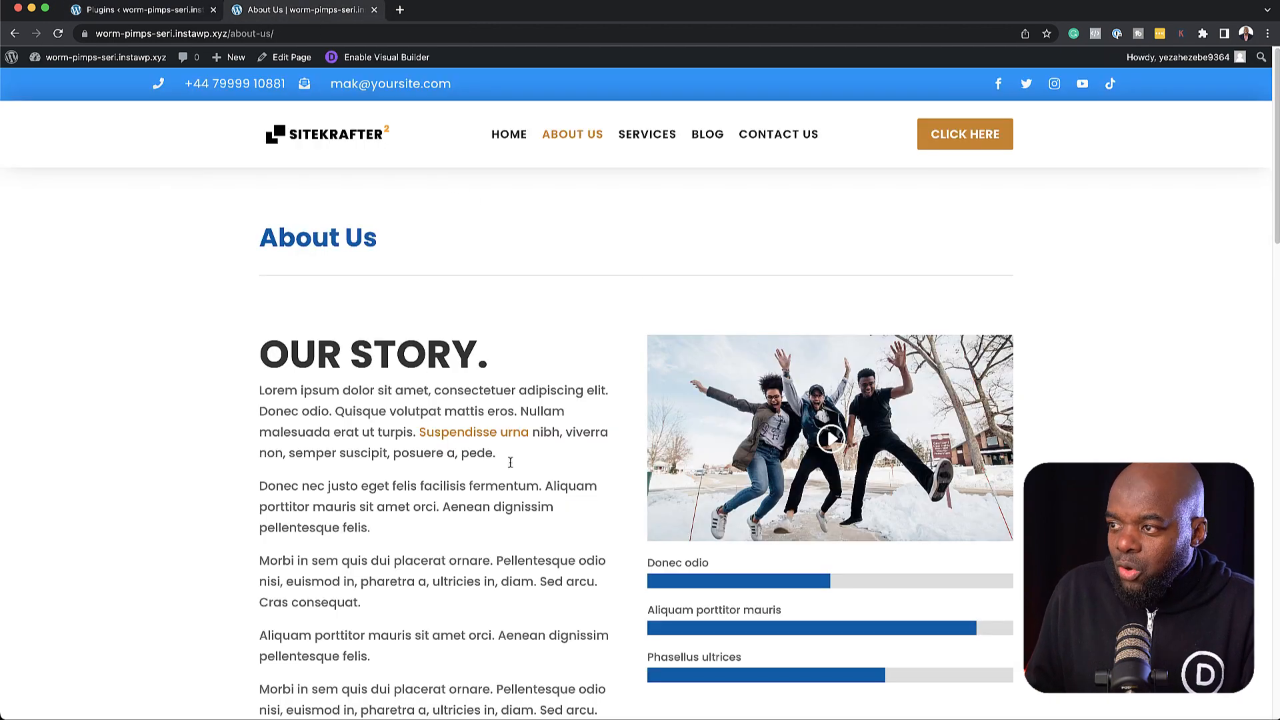
pyautogui.click(379, 62)
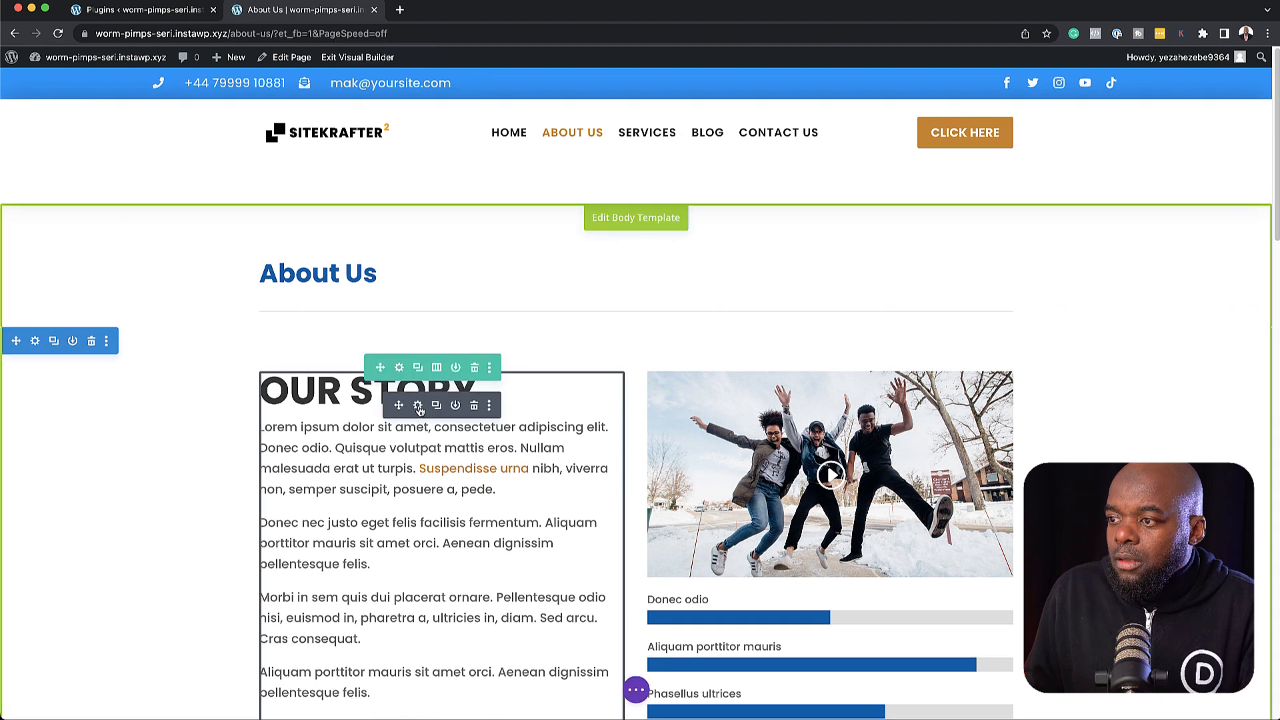
pyautogui.click(418, 407)
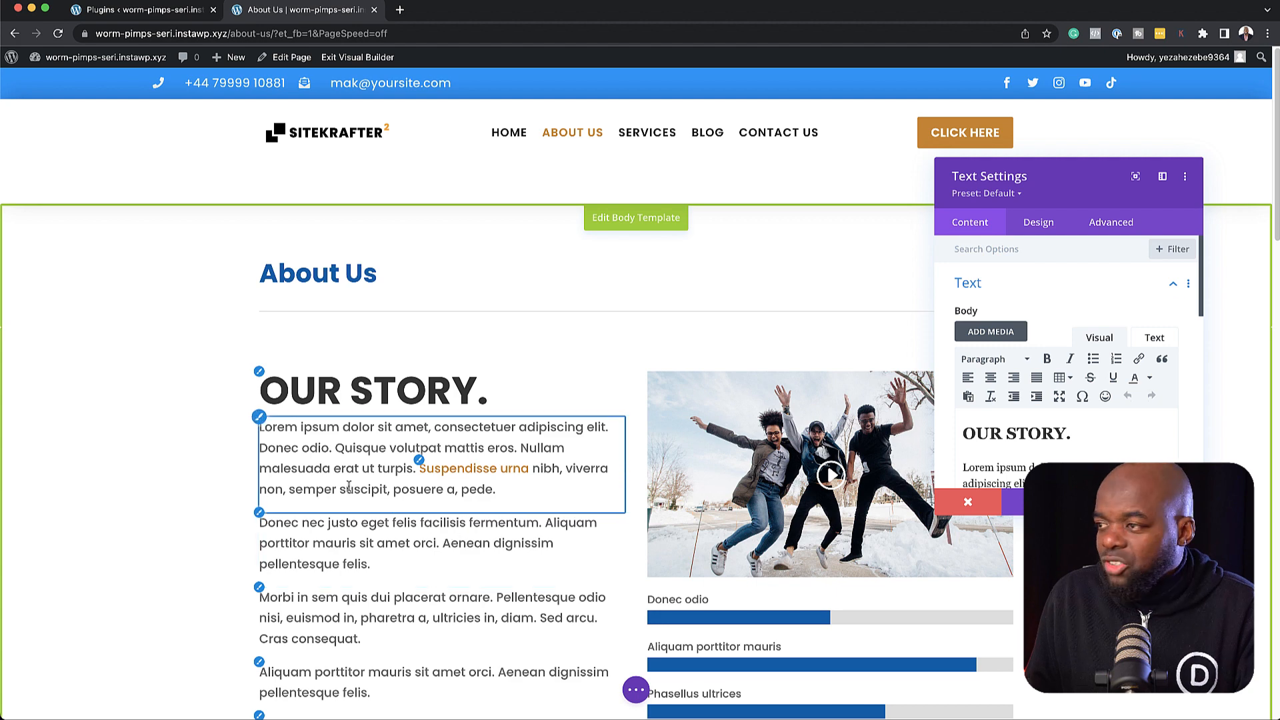
# Return to the site dashboard and examine the default colour palette in the Divi Theme Options
pyautogui.click(143, 10)
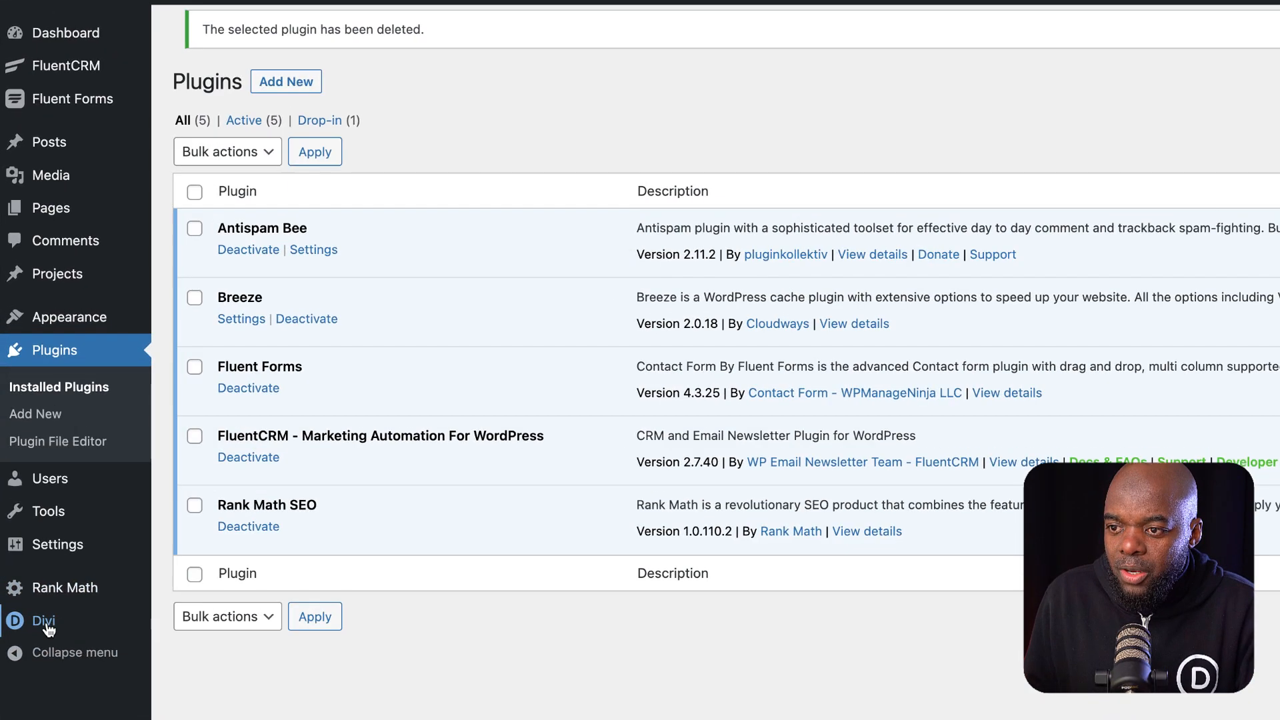
pyautogui.moveTo(47, 626)
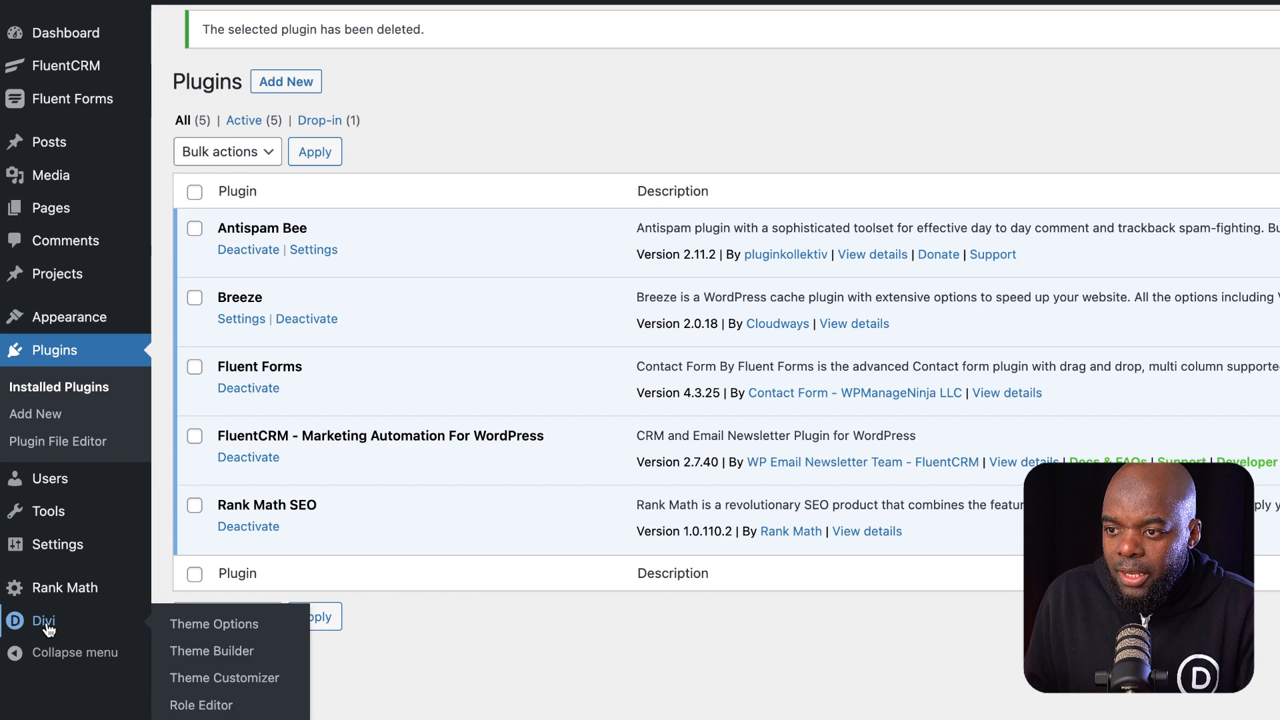
pyautogui.click(240, 626)
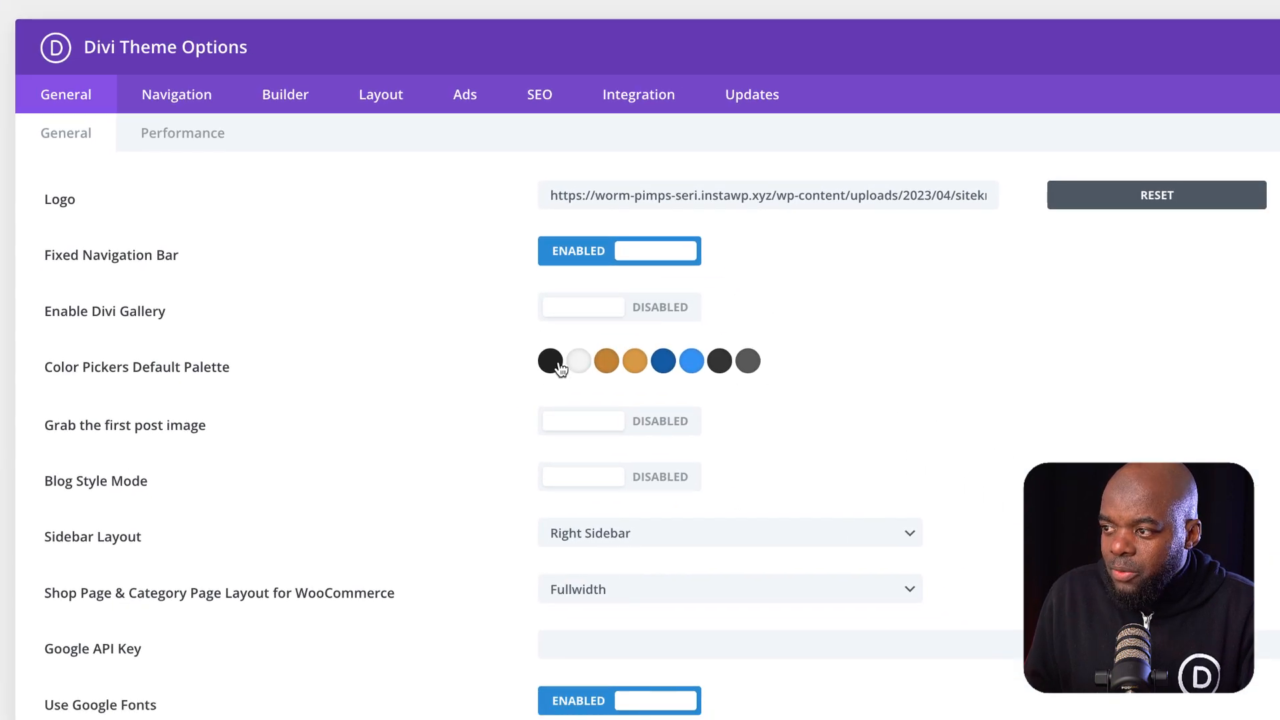
pyautogui.click(550, 367)
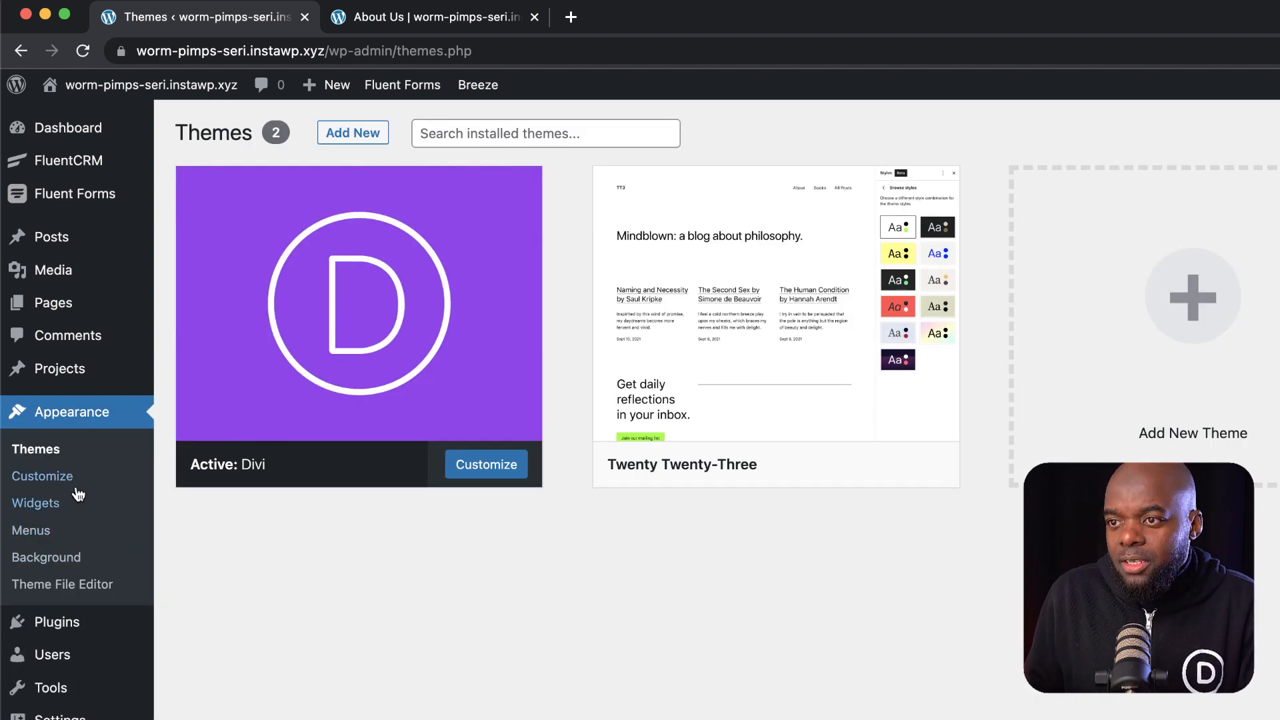
# Try Abril Fatface as the header font in the theme customizer's typography settings, preview it on the homepage, and leave without publishing
pyautogui.click(73, 418)
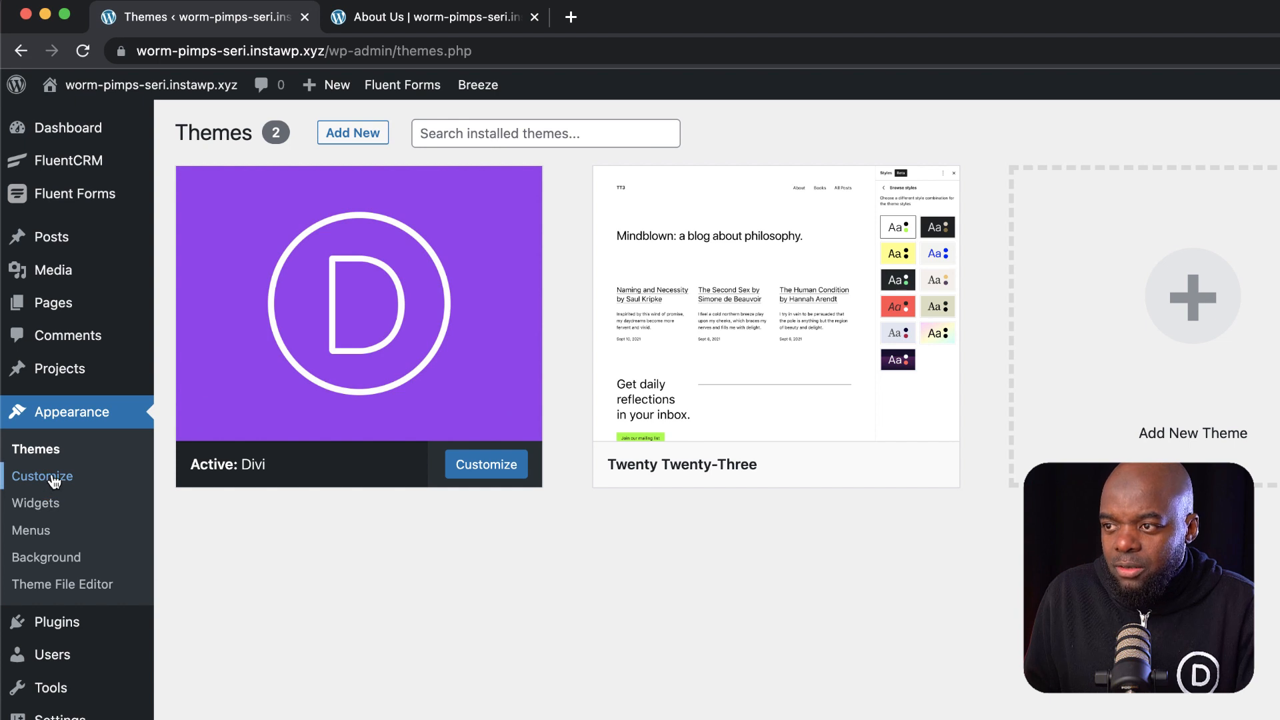
pyautogui.click(508, 475)
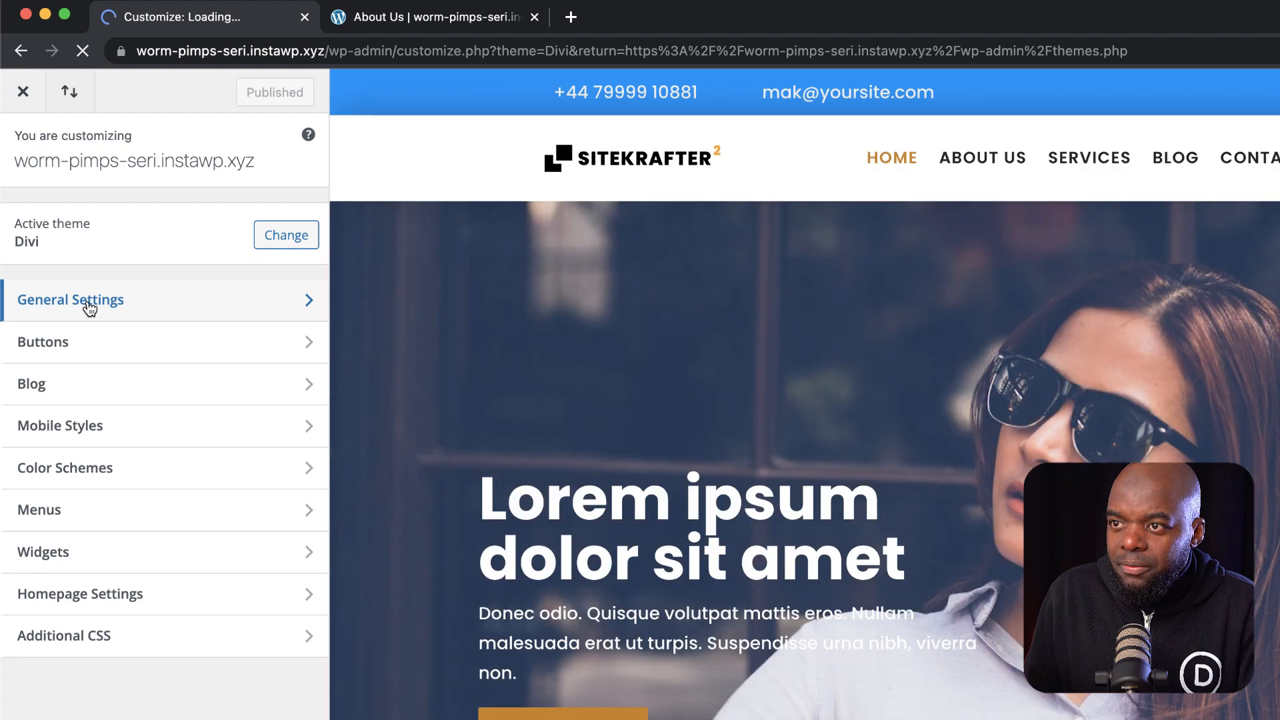
pyautogui.click(89, 306)
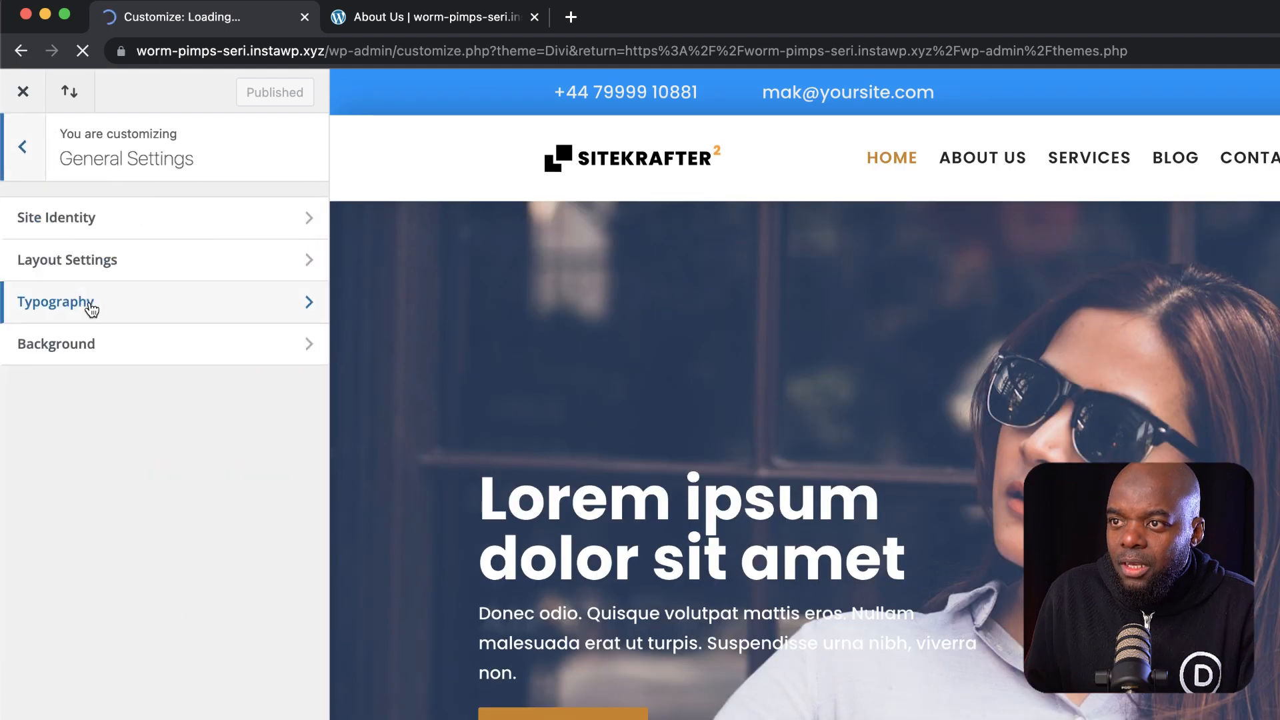
pyautogui.click(89, 304)
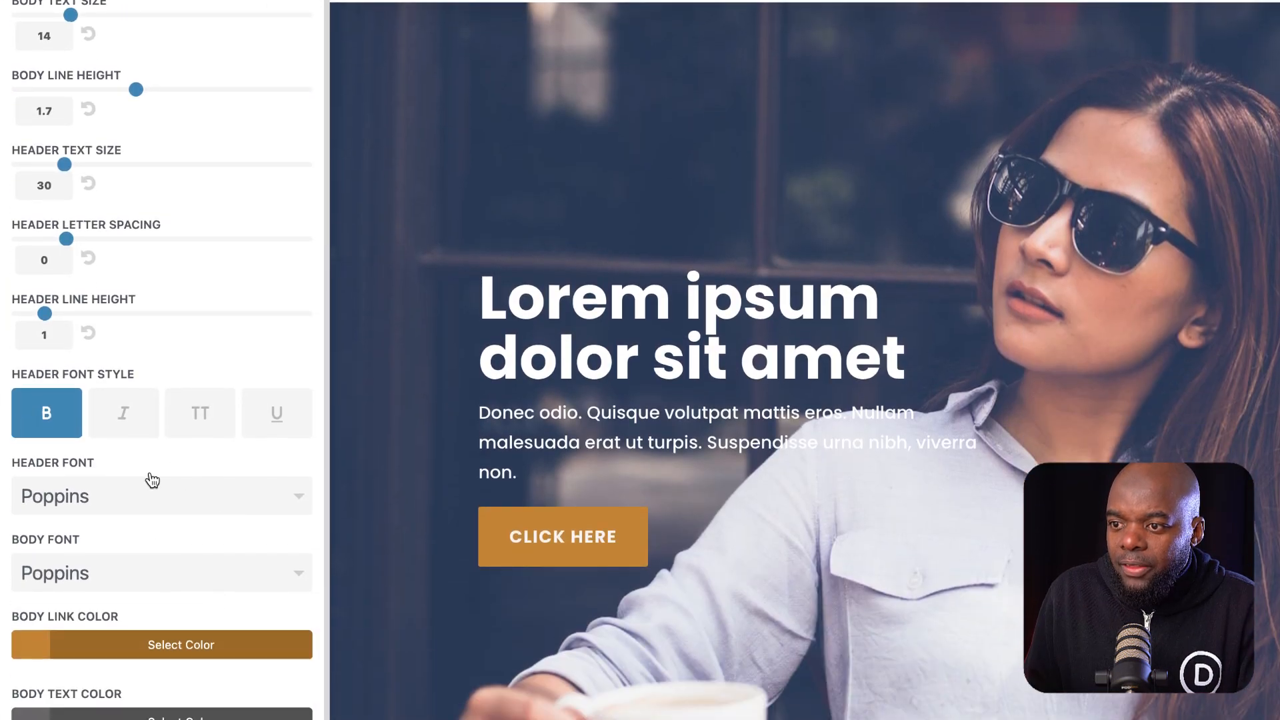
pyautogui.click(117, 502)
pyautogui.scroll(-2, 182, 617)
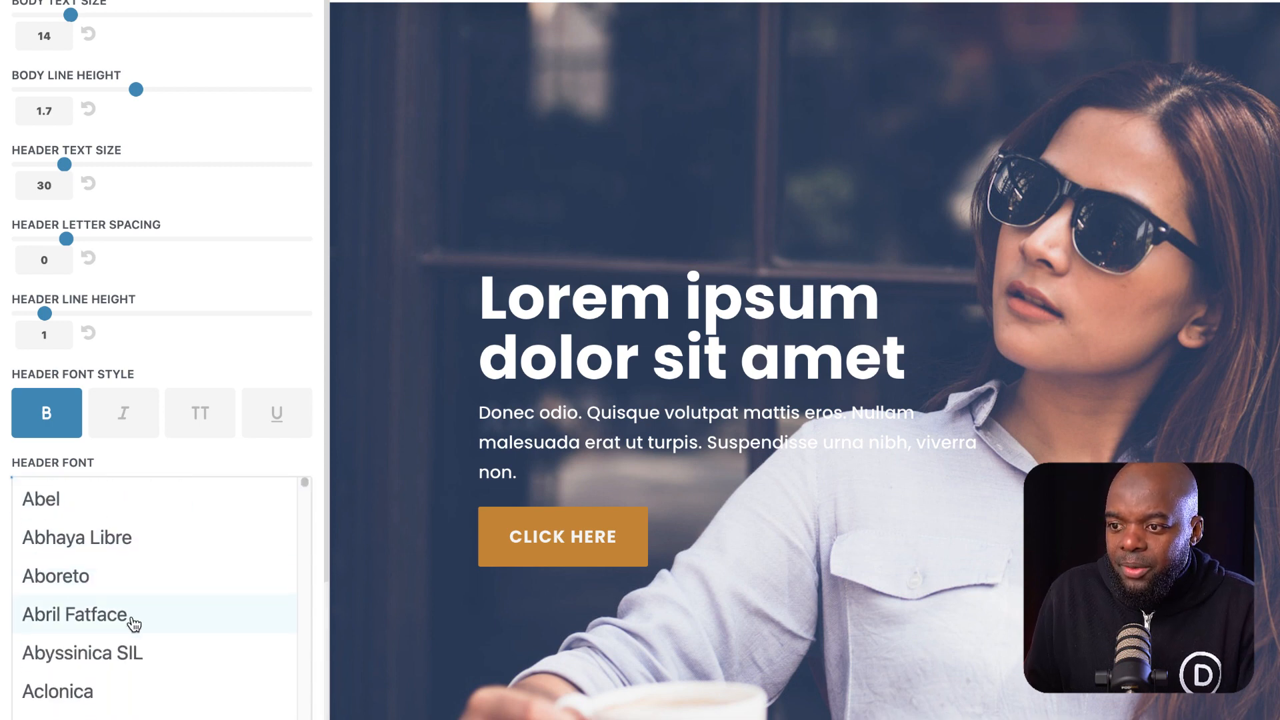
pyautogui.click(133, 624)
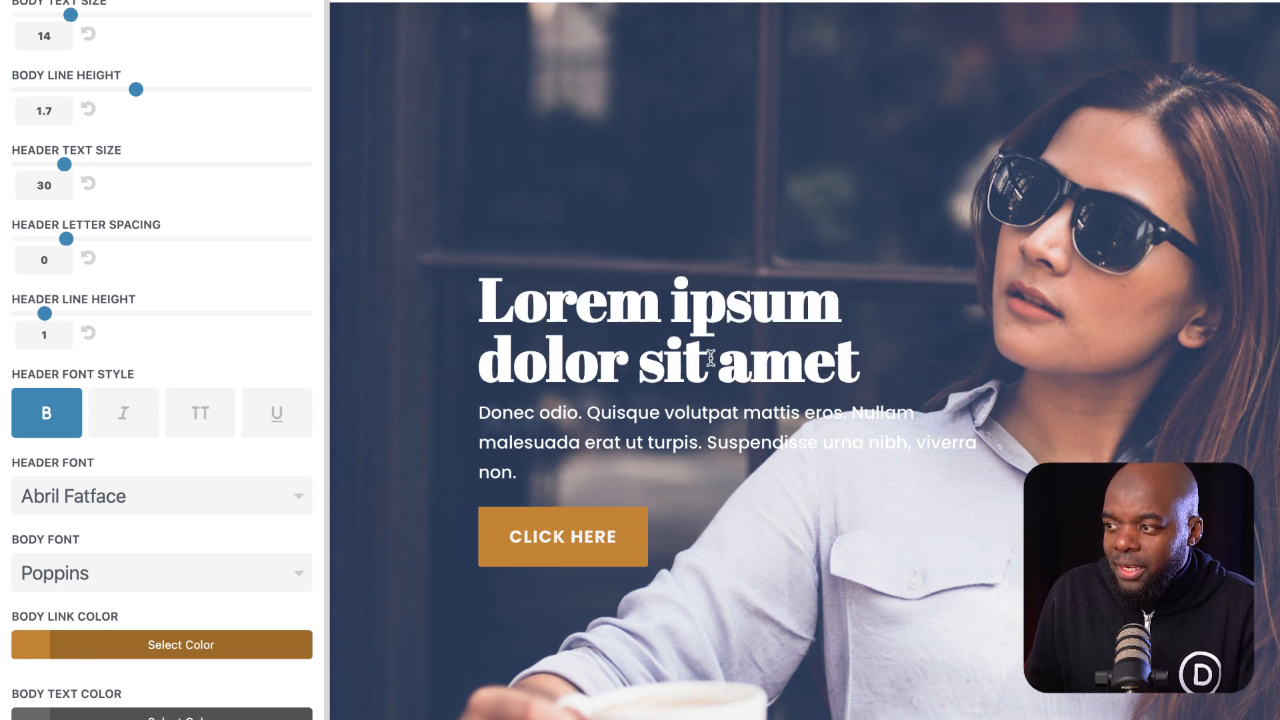
pyautogui.scroll(-10, 863, 534)
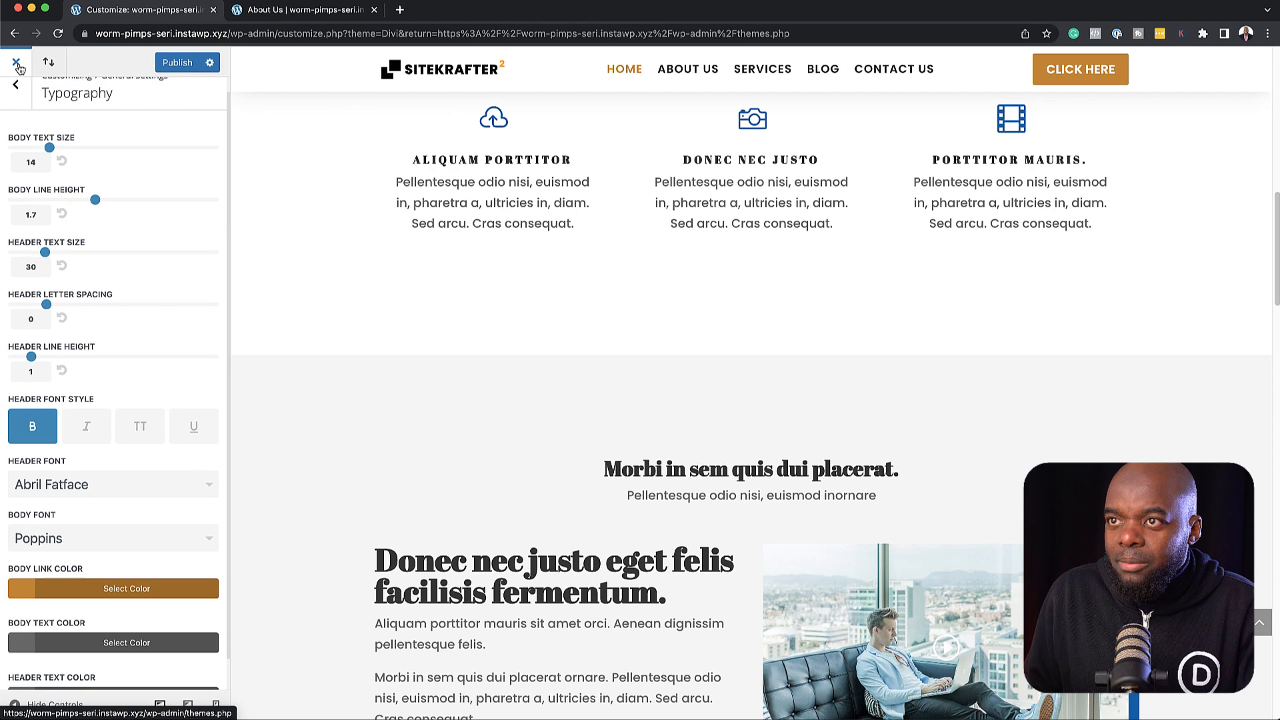
pyautogui.click(16, 62)
pyautogui.click(756, 123)
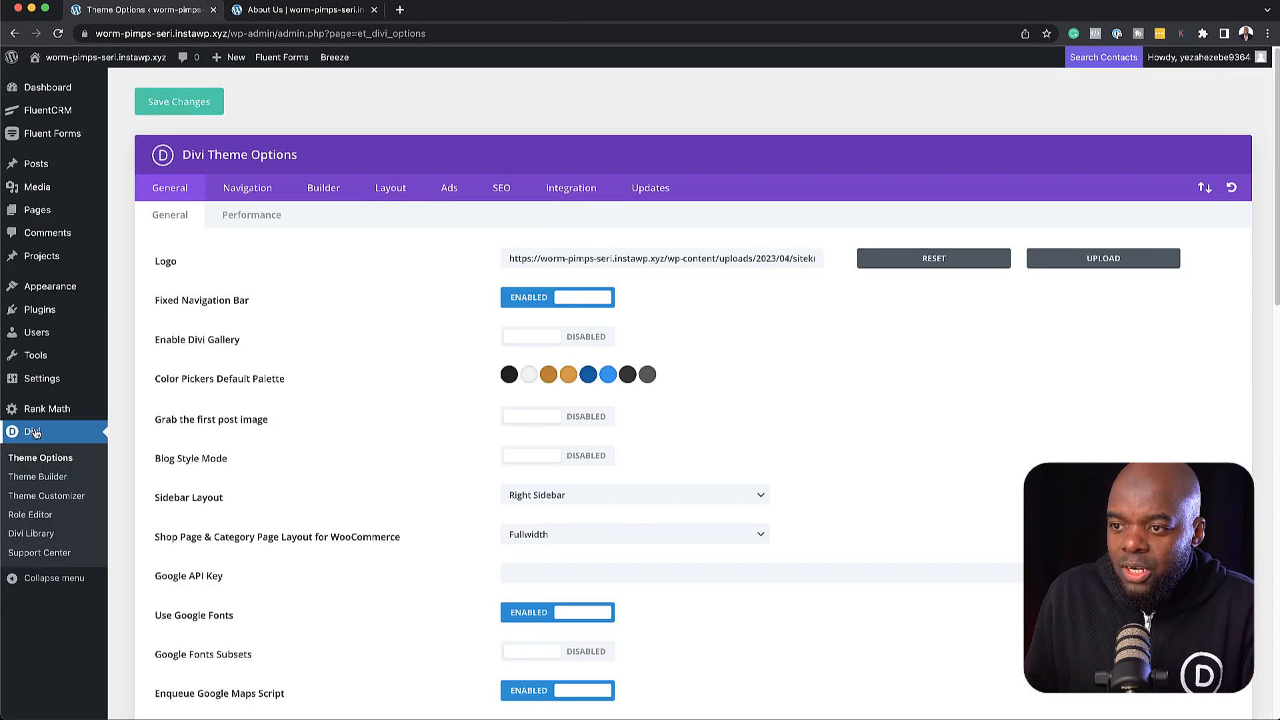
# Open the Divi Theme Builder and look through its templates, including the custom body of the All Posts template
pyautogui.click(49, 478)
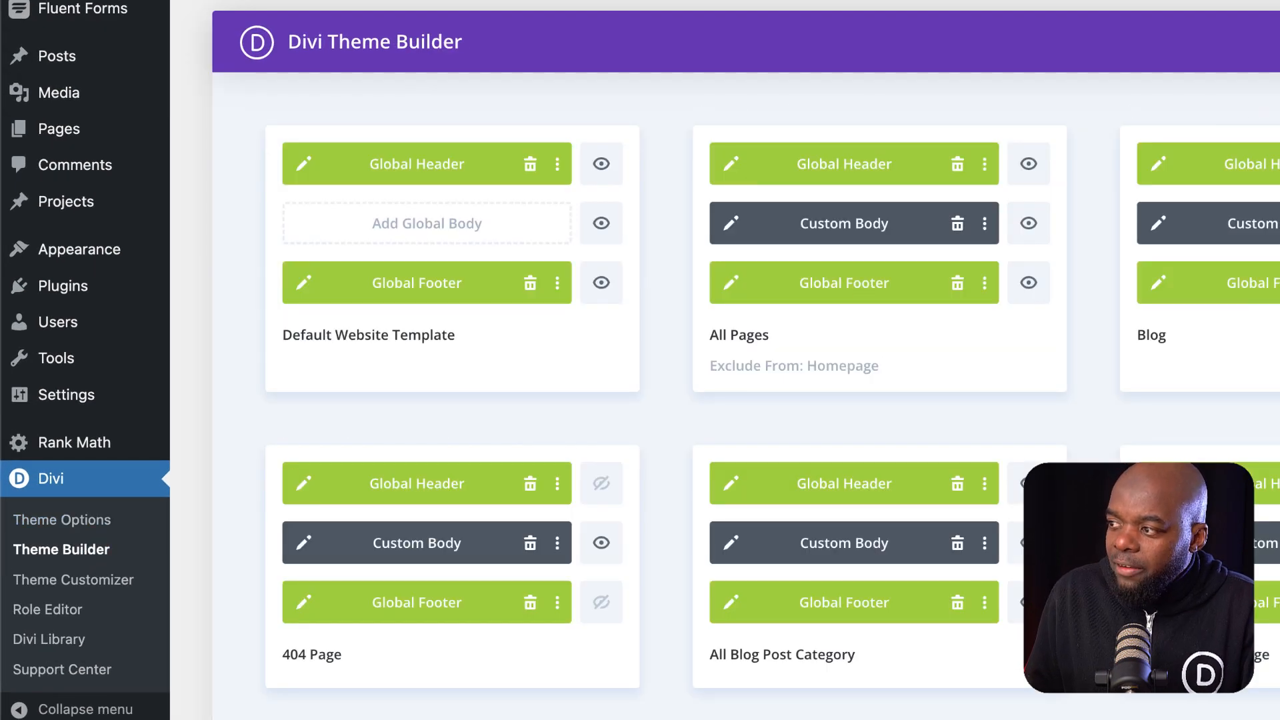
pyautogui.scroll(-1, 636, 628)
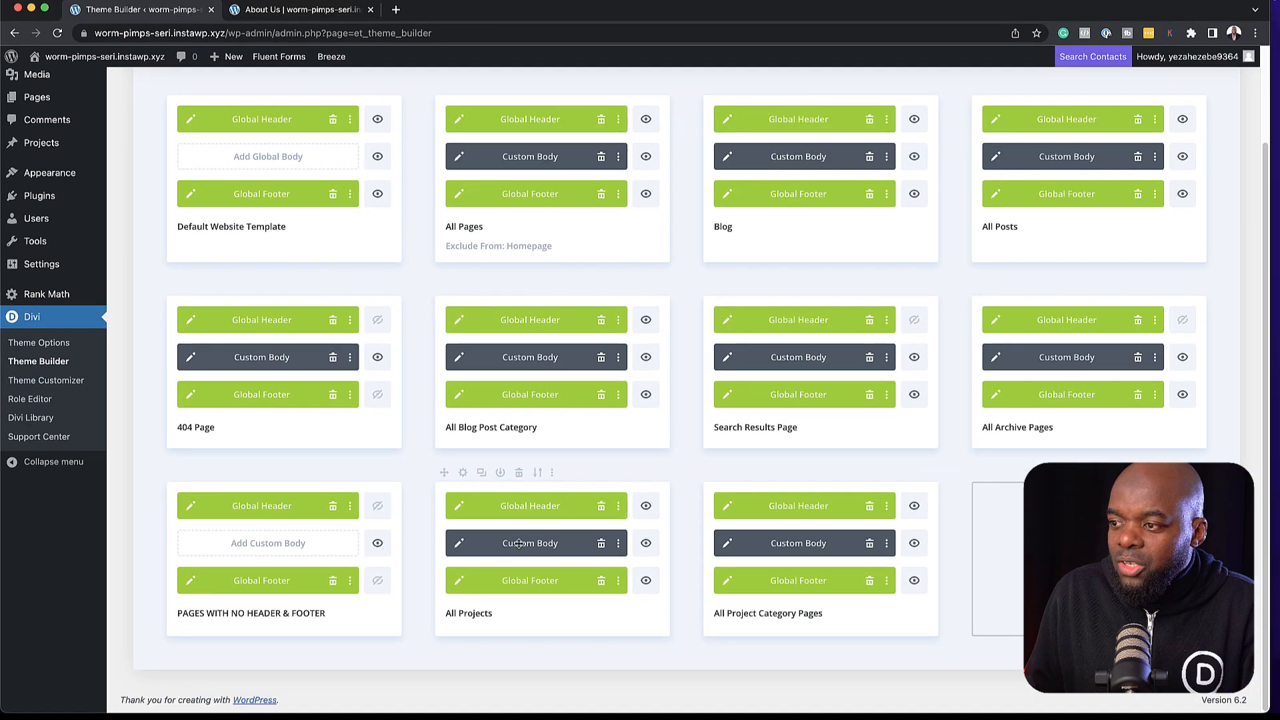
pyautogui.scroll(4, 868, 417)
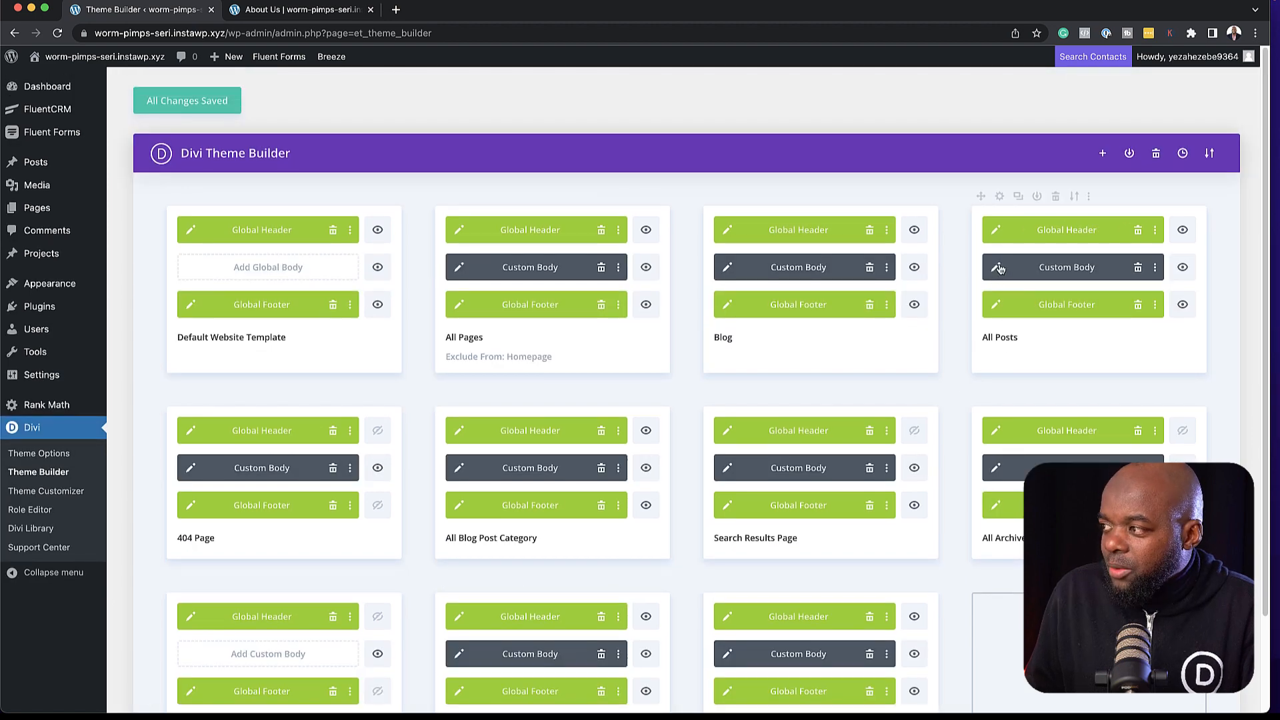
pyautogui.click(997, 268)
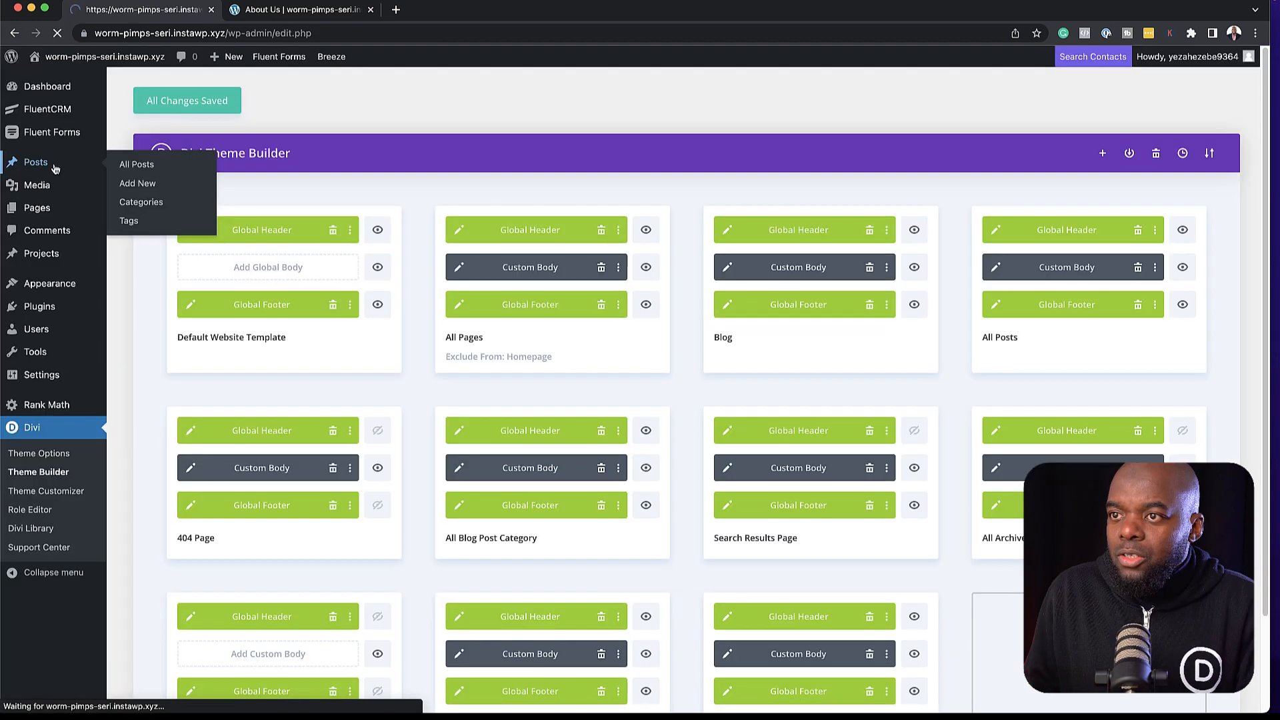
# Create a new blog post, dismiss the block editor welcome guide, and title the post "Post Five"
pyautogui.click(40, 163)
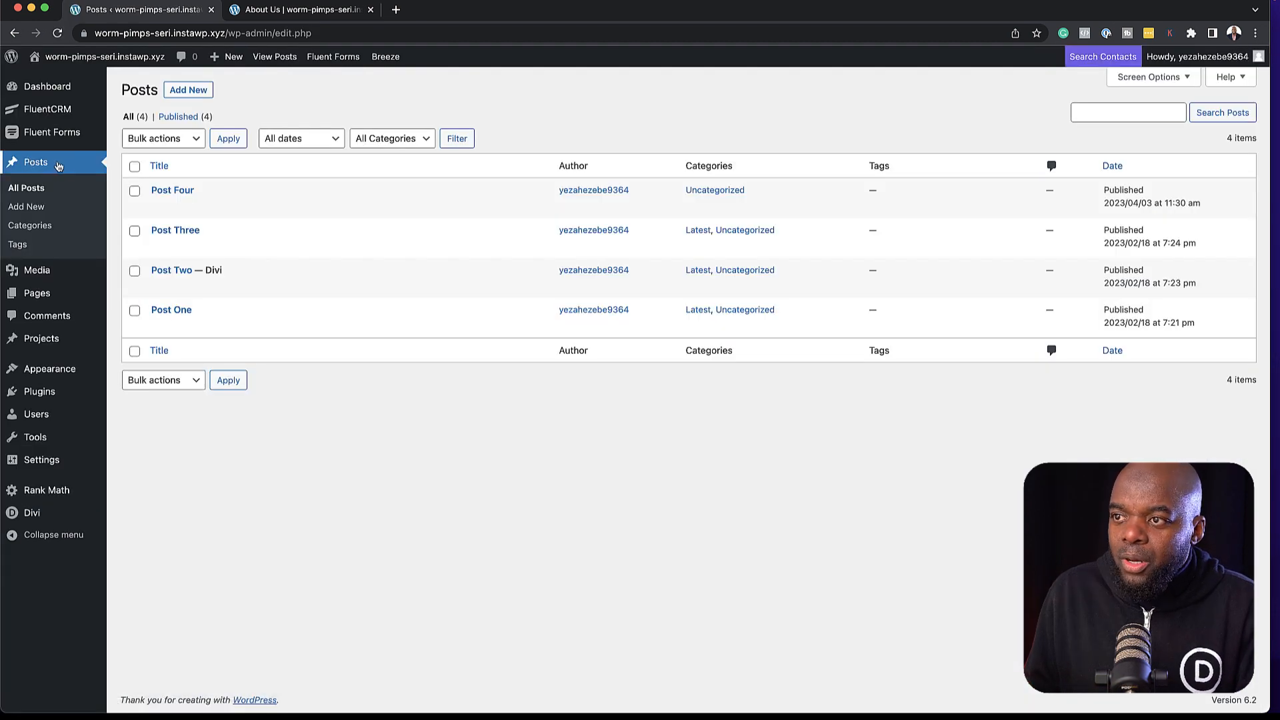
pyautogui.click(189, 94)
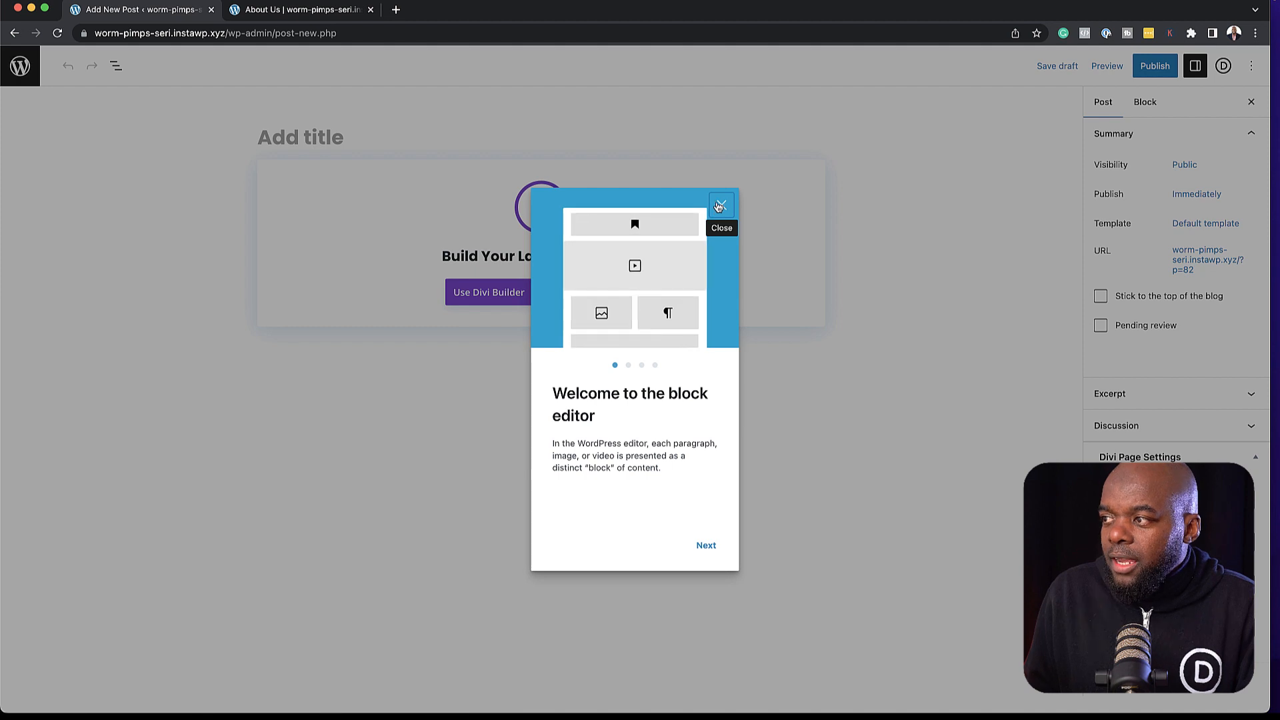
pyautogui.click(720, 206)
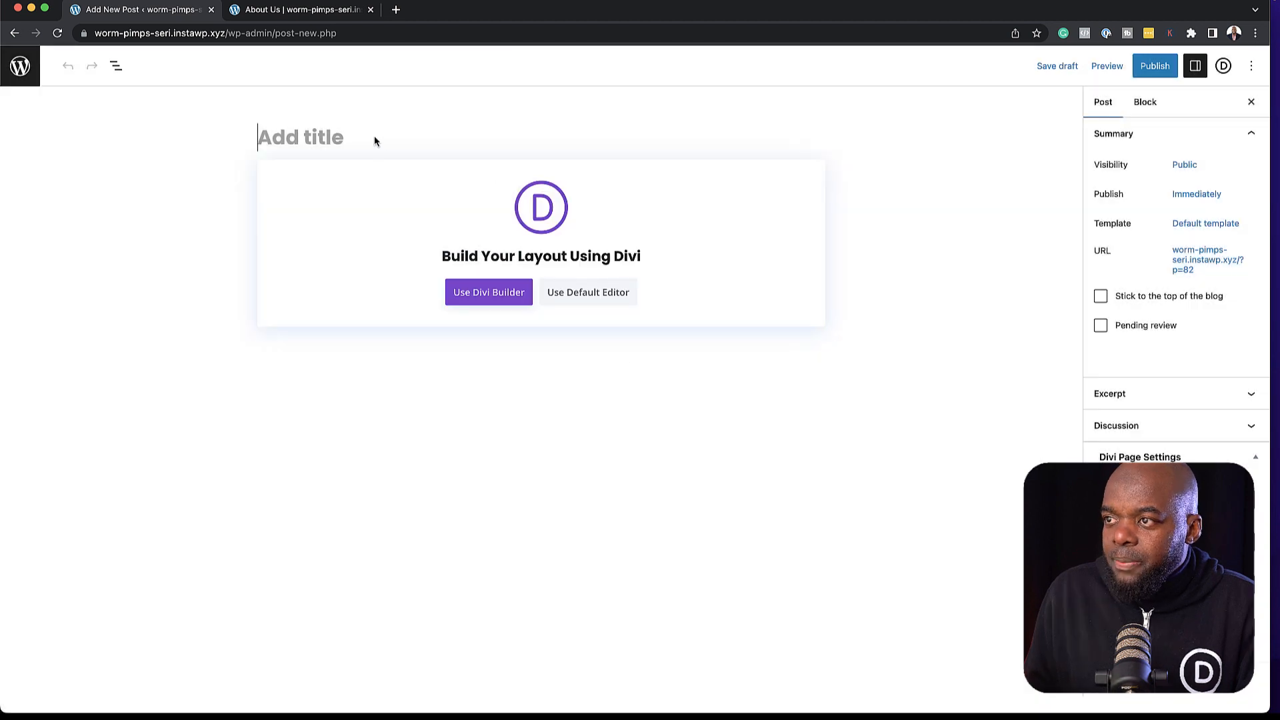
pyautogui.write('Post Five')
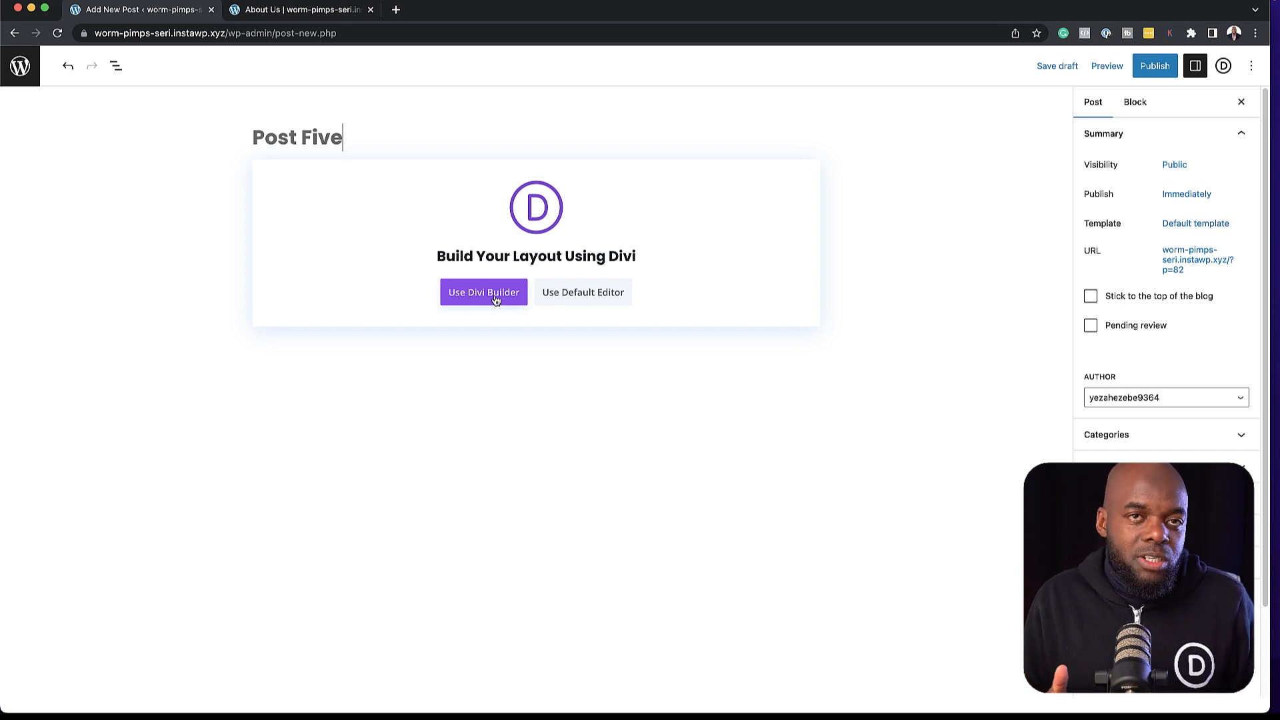
# Choose the default editor for the post and fill its body with four paragraphs of Lorem ipsum placeholder text
pyautogui.click(586, 300)
pyautogui.click(262, 167)
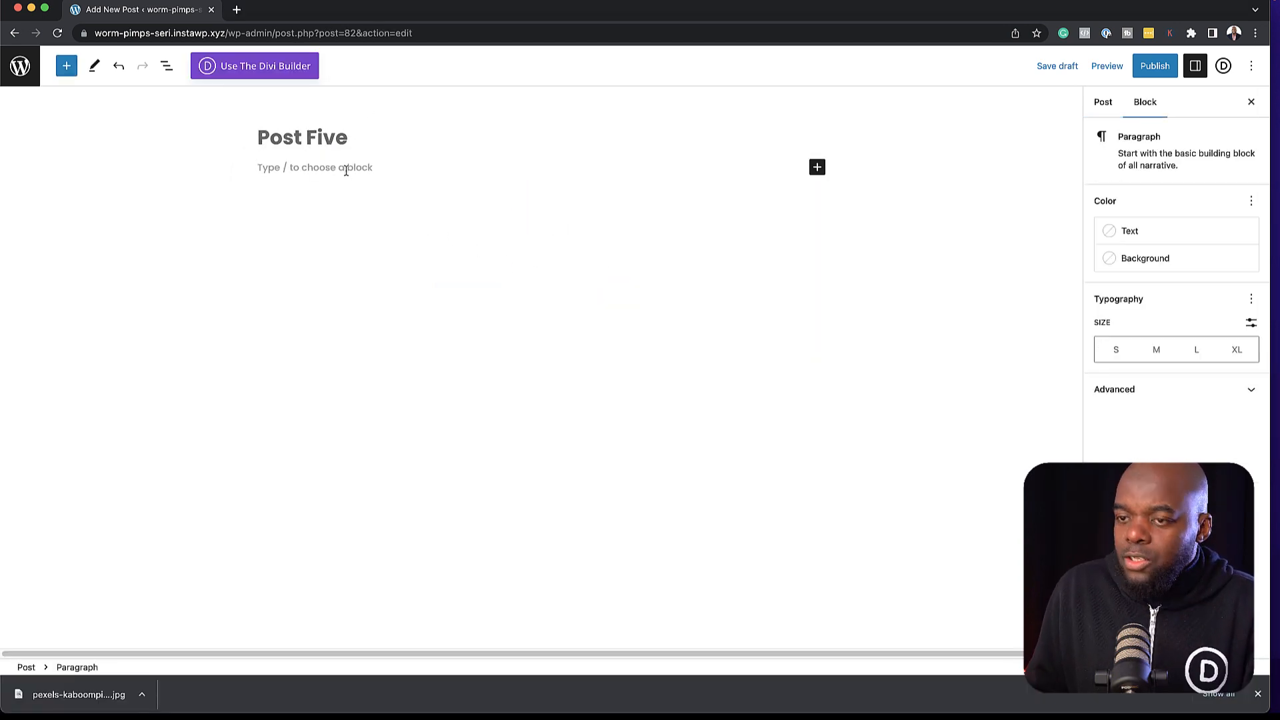
pyautogui.write('Lorem ipsum dolor sit amet, consectetuer adipiscing elit. Donec odio. Quisque volutpat mattis eros. Nullam malesuada erat ut turpis. Suspendisse urna nibh, viverra non, semper suscipit, posuere a, pede. Donec nec justo eget felis facilisis fermentum. Aliquam porttitor mauris sit amet orci. Aenean dignissim pellentesque felis. Morbi in sem quis dui placerat ornare. Pellentesque odio nisi, euismod in, pharetra a, ultricies in, diam. Sed arcu. Cras consequat. Praesent dapibus, neque id cursus faucibus, tortor neque egestas auguae, eu vulputate magna eros eu erat. Aliquam erat volutpat. Nam dui mi, tincidunt quis, accumsan porttitor, facilisis luctus, metus.')
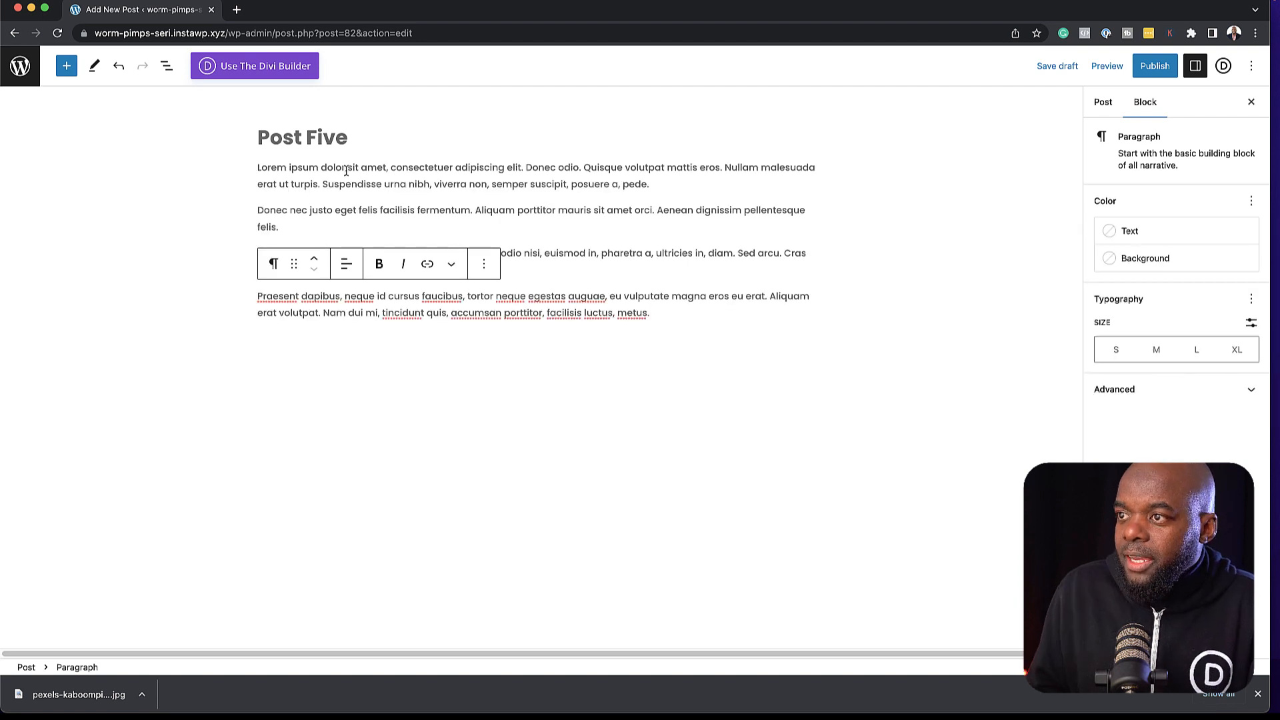
# Split "Lorem ipsum dolor sit amet" off the first paragraph and turn it into an H2 heading in medium size
pyautogui.click(385, 166)
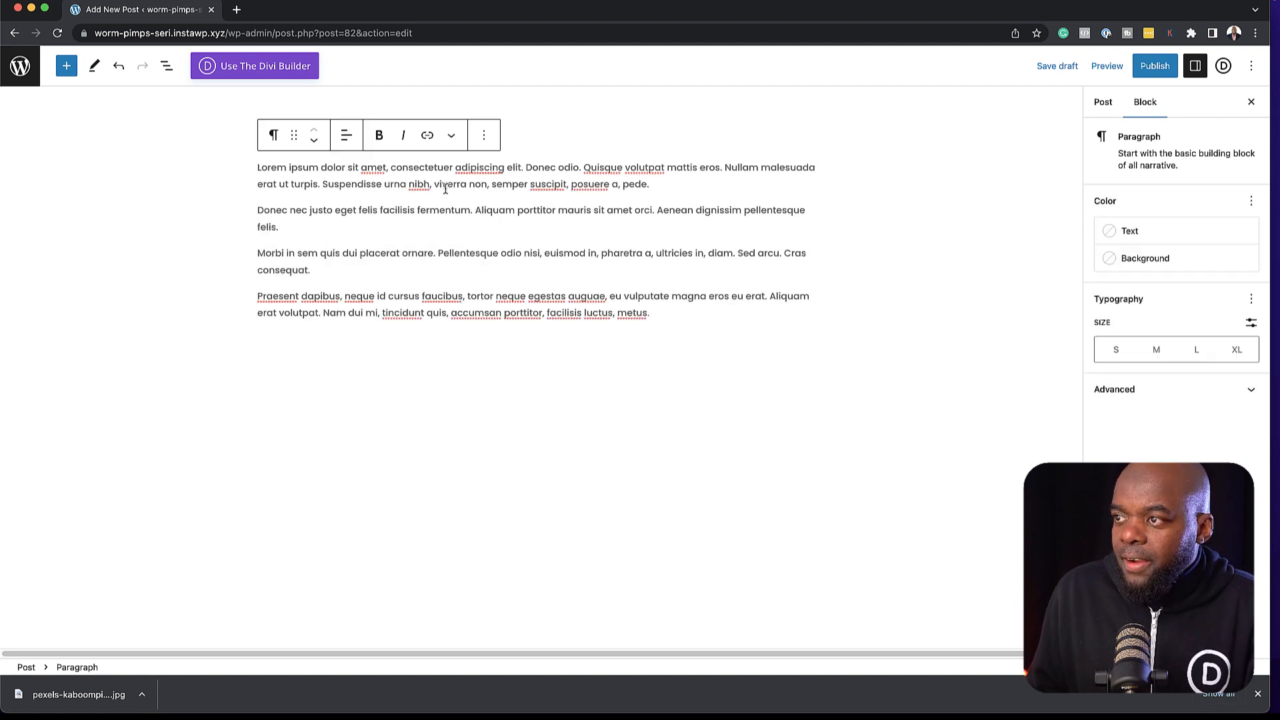
pyautogui.press('Return')
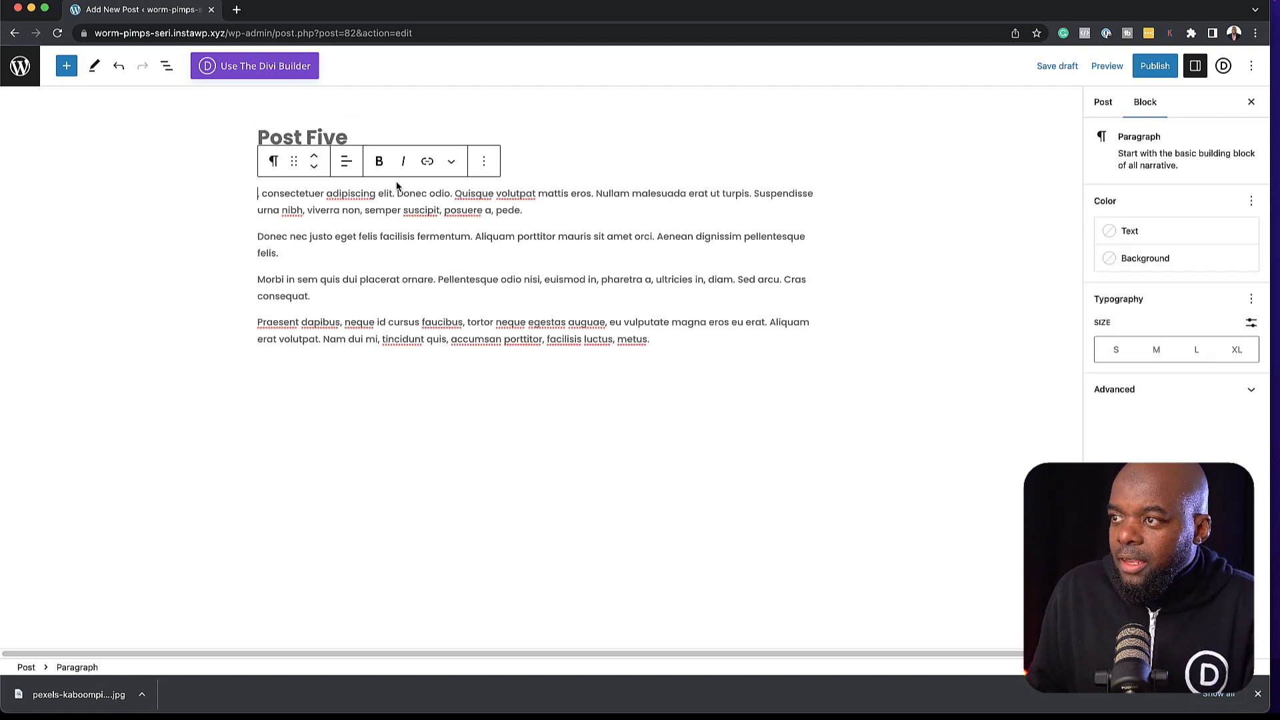
pyautogui.click(381, 168)
pyautogui.moveTo(391, 172); pyautogui.dragTo(258, 168)
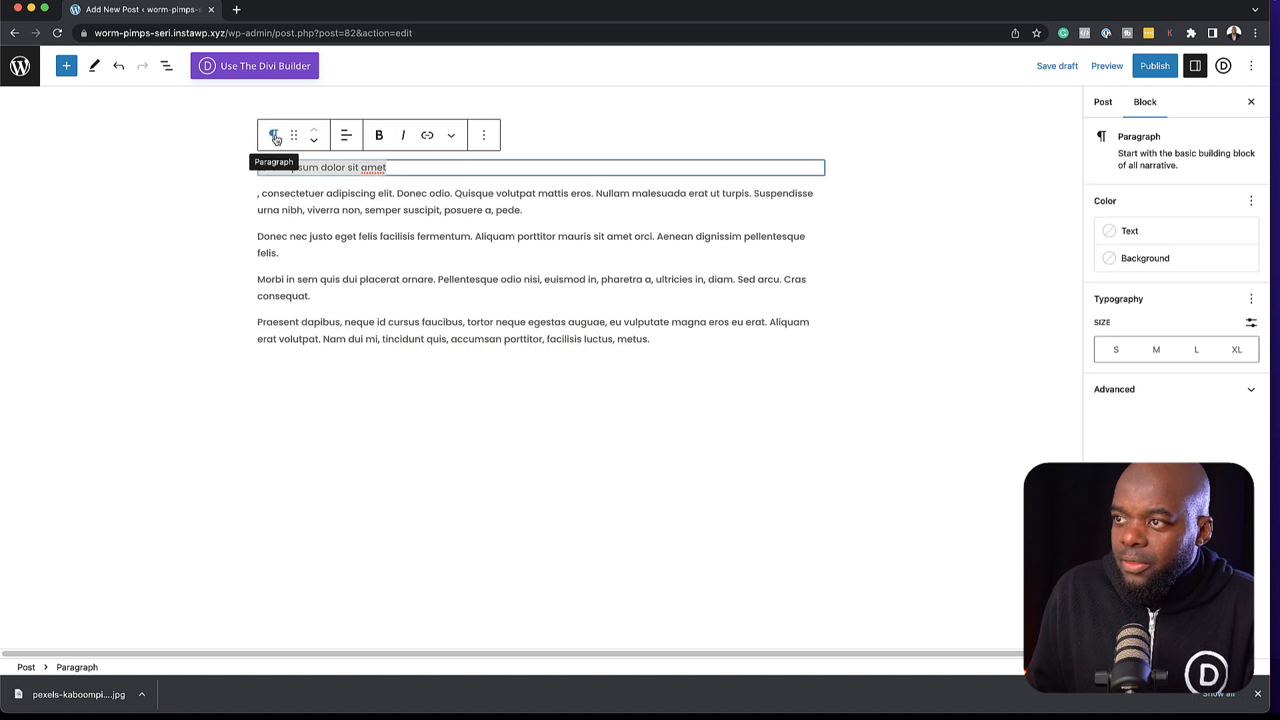
pyautogui.click(275, 136)
pyautogui.click(330, 200)
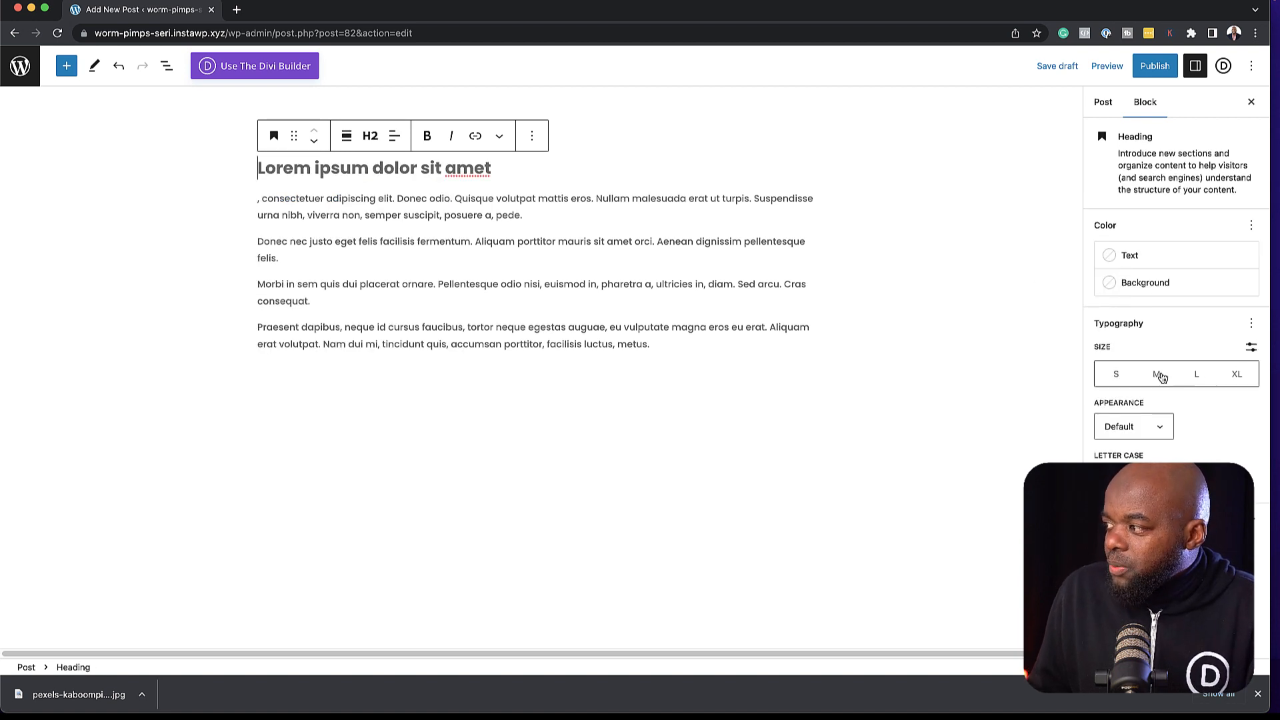
pyautogui.click(1158, 375)
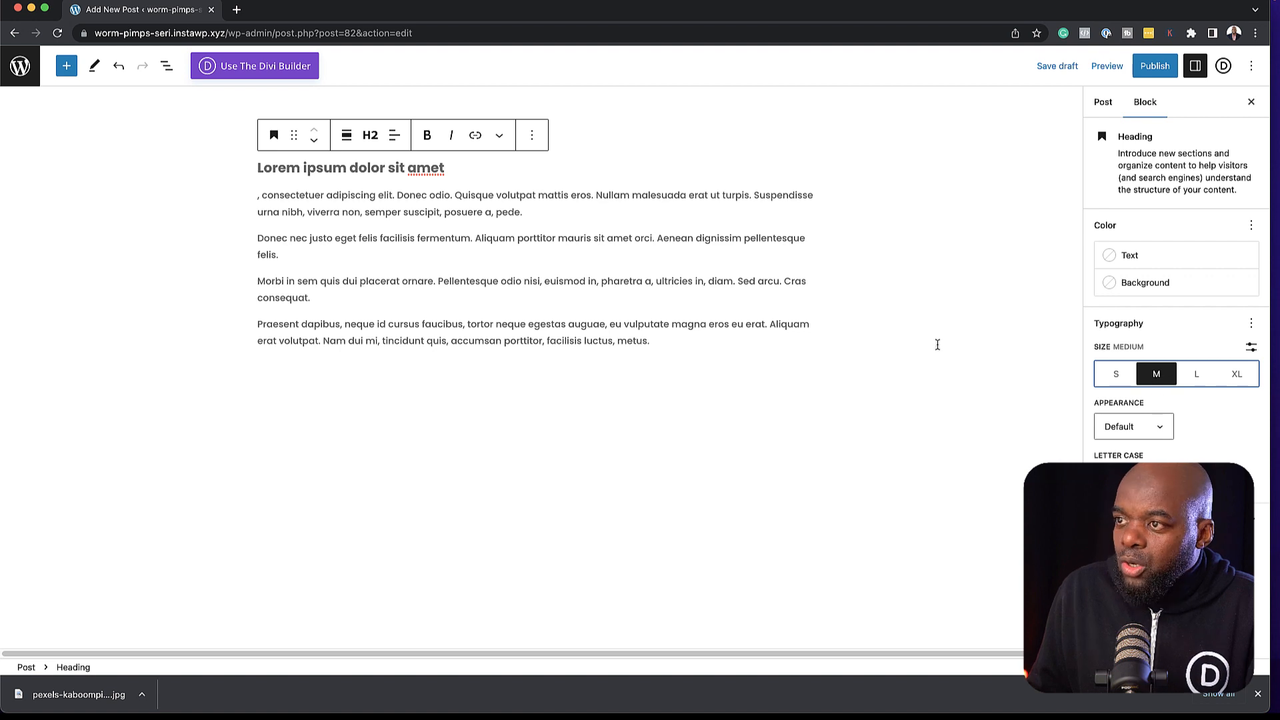
# Insert an image block after the "Donec nec justo" paragraph with the media library photo of three people jumping in the snow
pyautogui.click(288, 255)
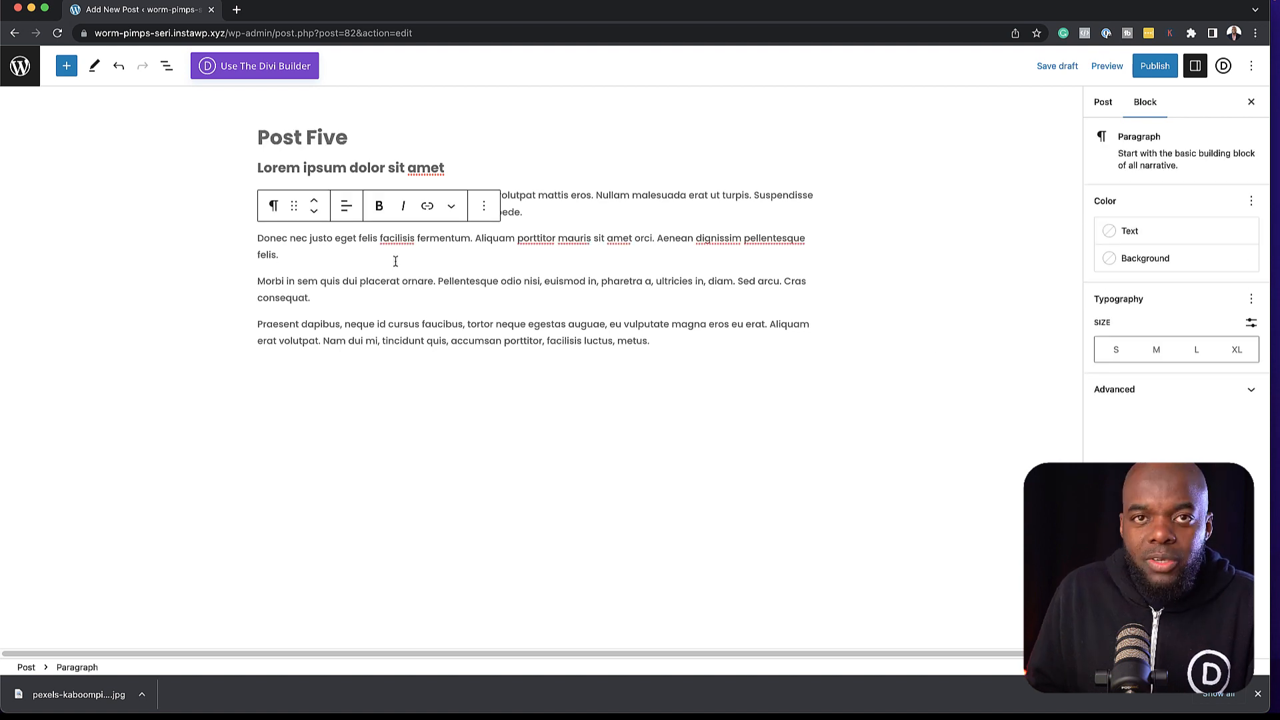
pyautogui.press('Return')
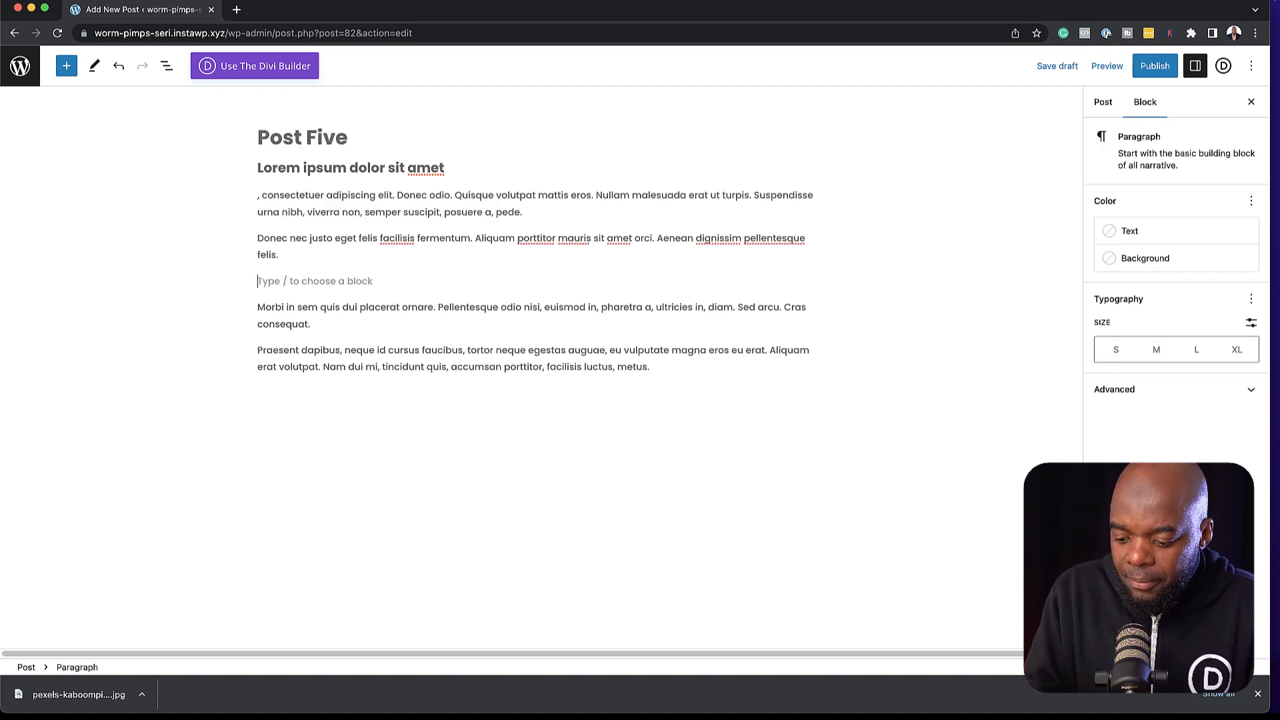
pyautogui.write('/')
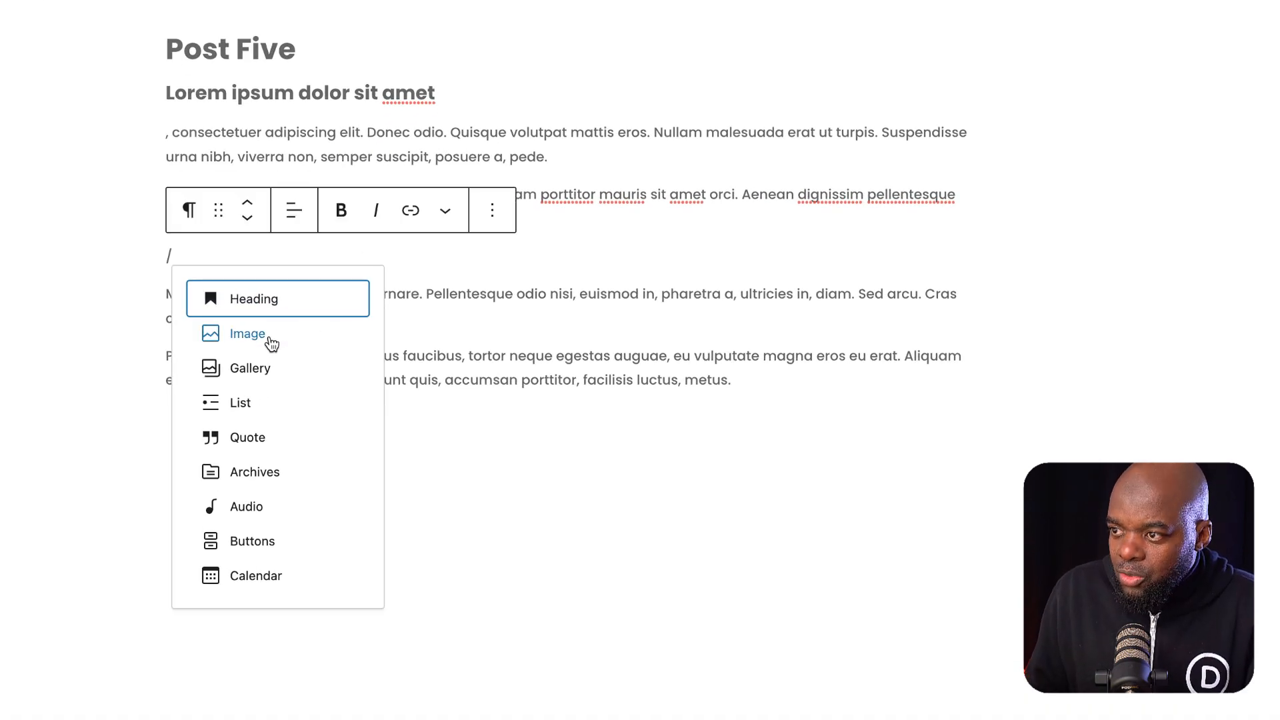
pyautogui.click(272, 343)
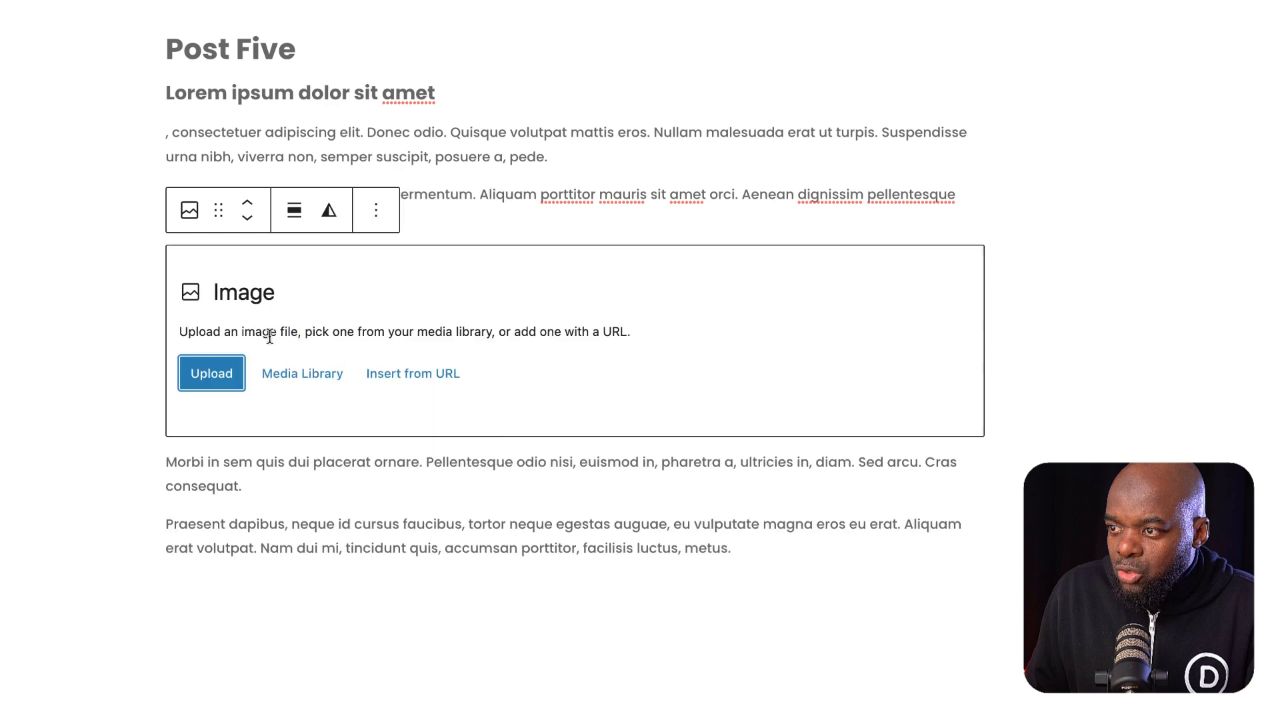
pyautogui.click(289, 380)
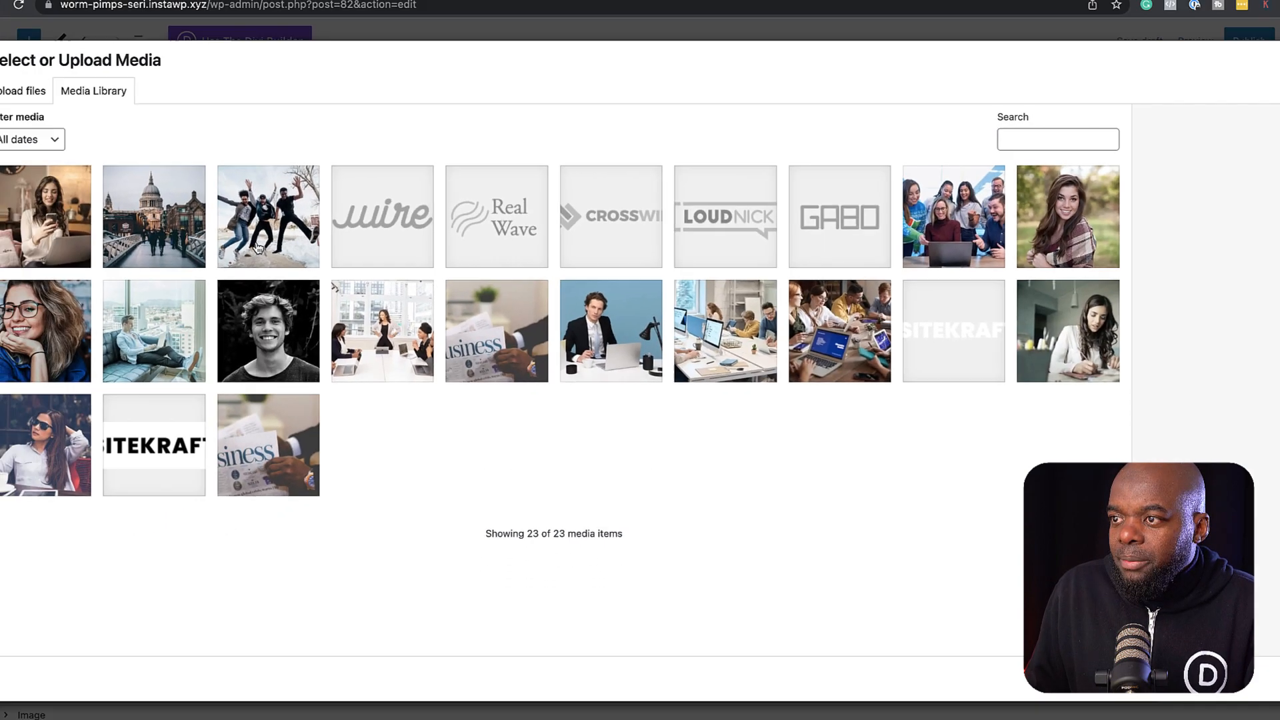
pyautogui.click(194, 200)
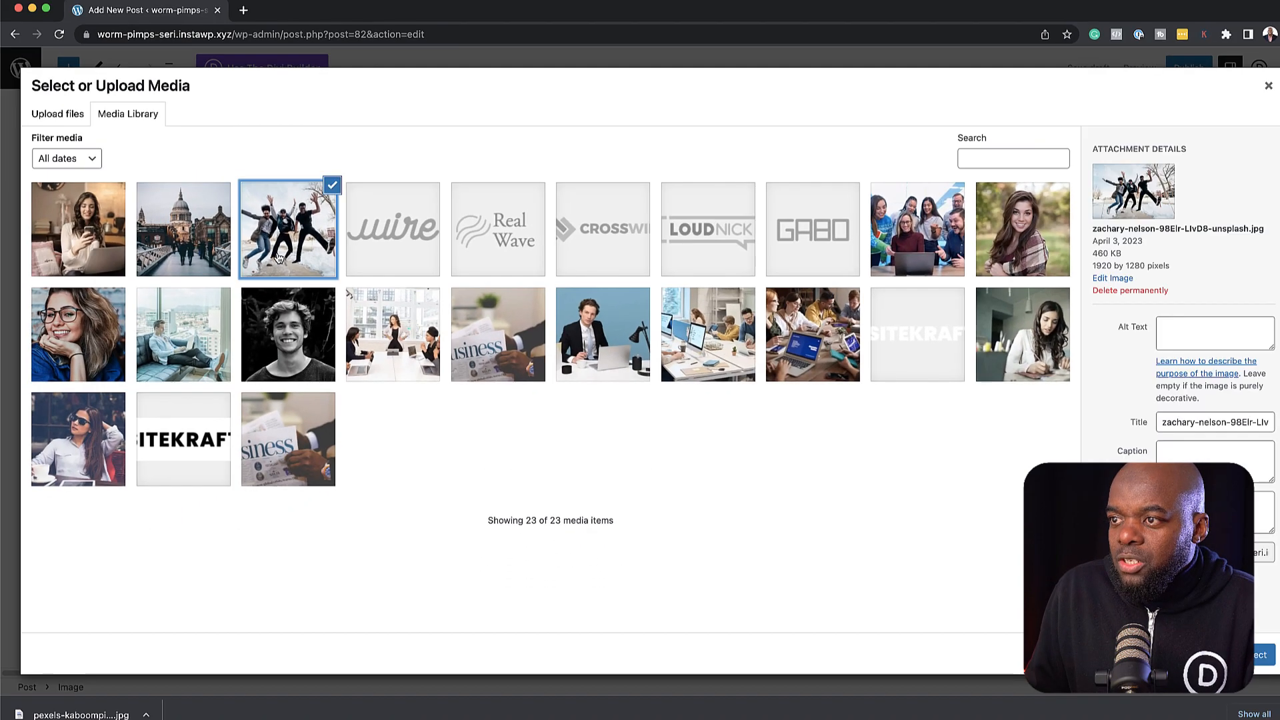
pyautogui.click(1269, 655)
# Remove the leading comma from the paragraph below the heading and capitalise its first word as "Consectetuer"
pyautogui.click(271, 198)
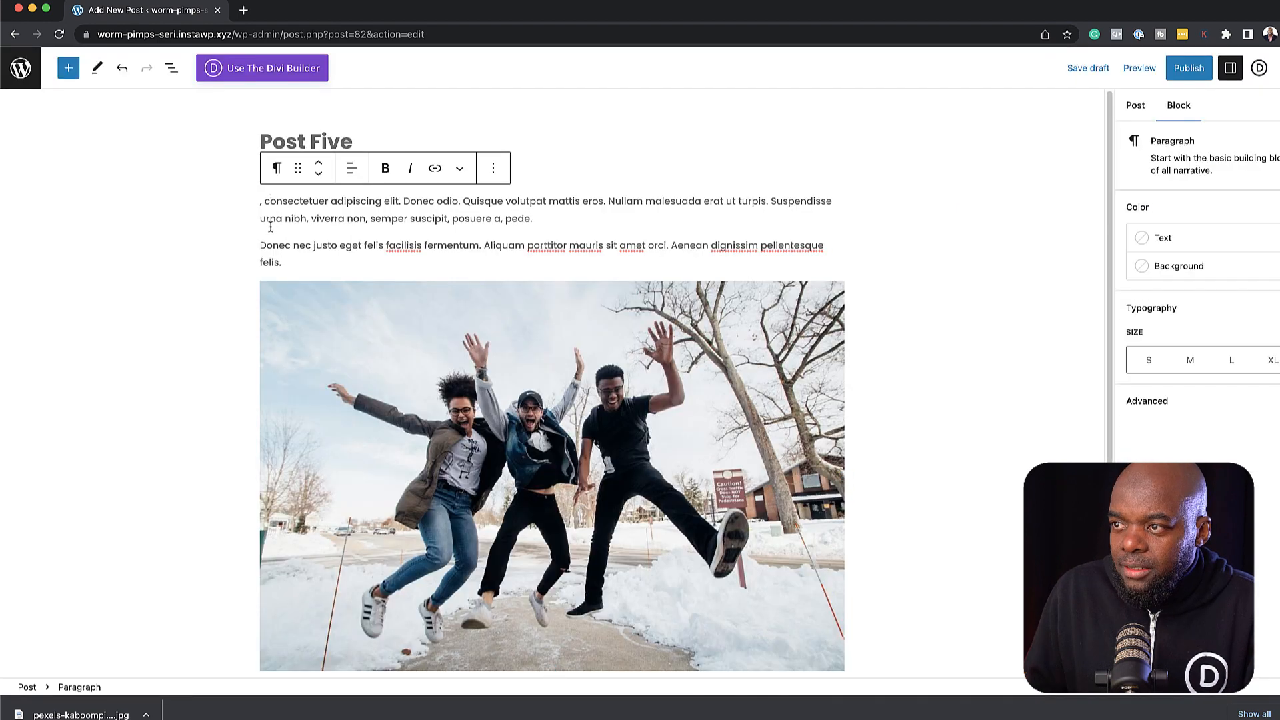
pyautogui.press('BackSpace')
pyautogui.press('BackSpace')
pyautogui.press('BackSpace')
pyautogui.write('C')
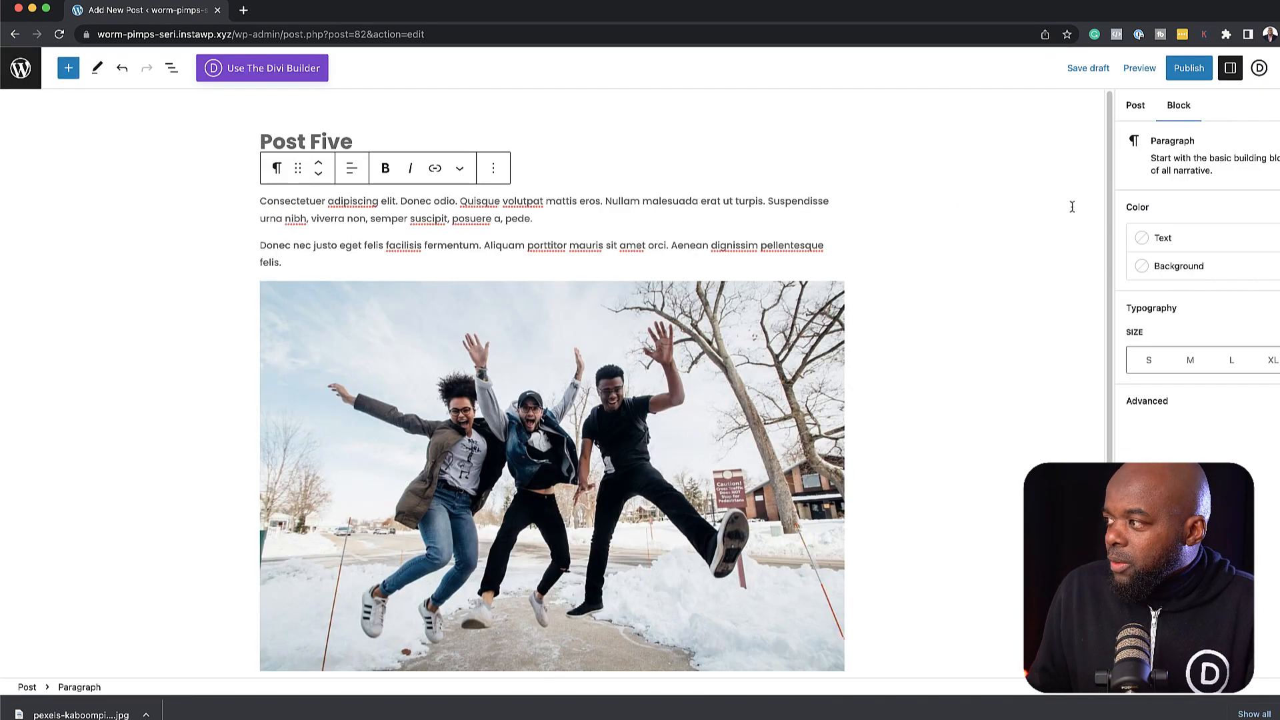
# Assign the post to the Latest category in the post settings
pyautogui.click(1133, 110)
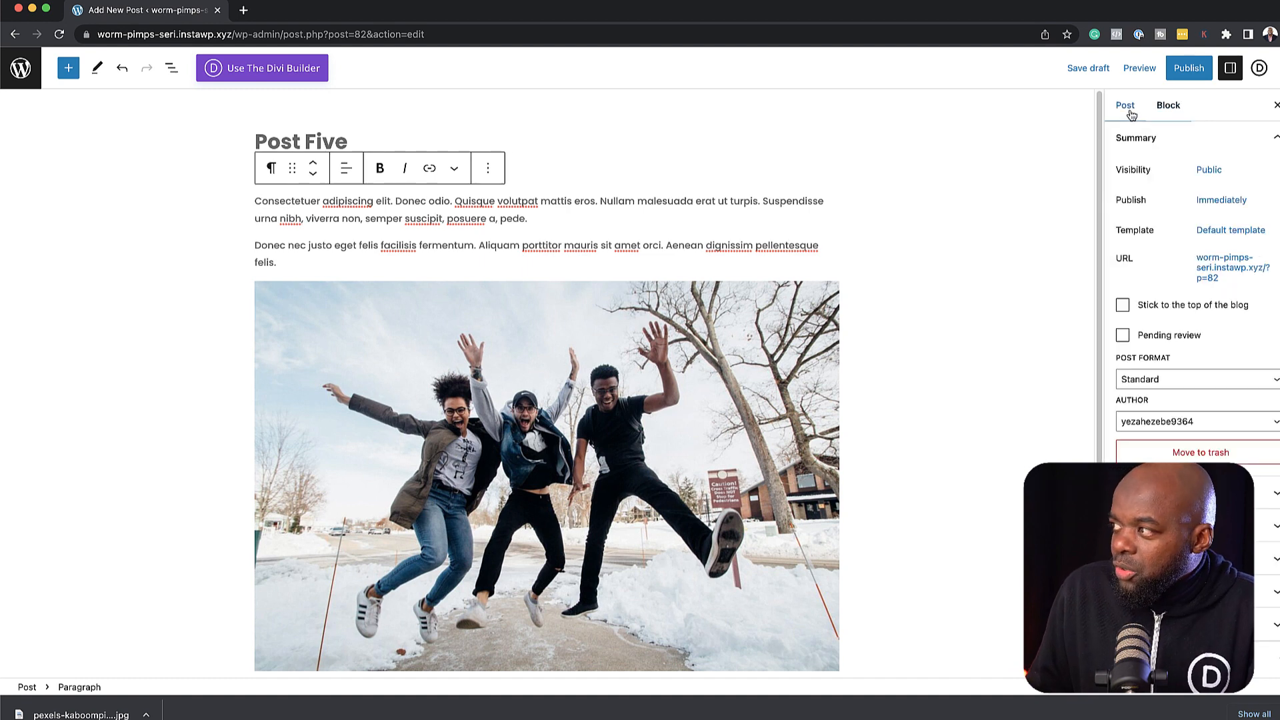
pyautogui.scroll(-3, 1218, 531)
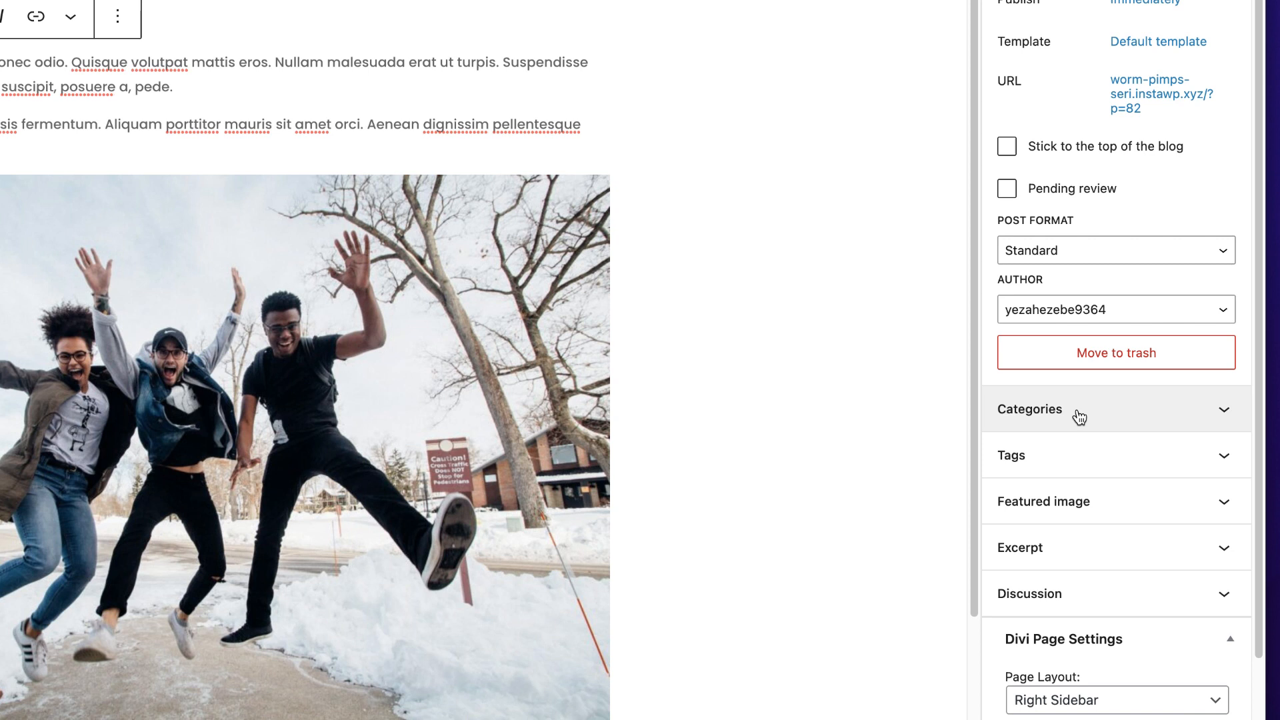
pyautogui.click(1079, 418)
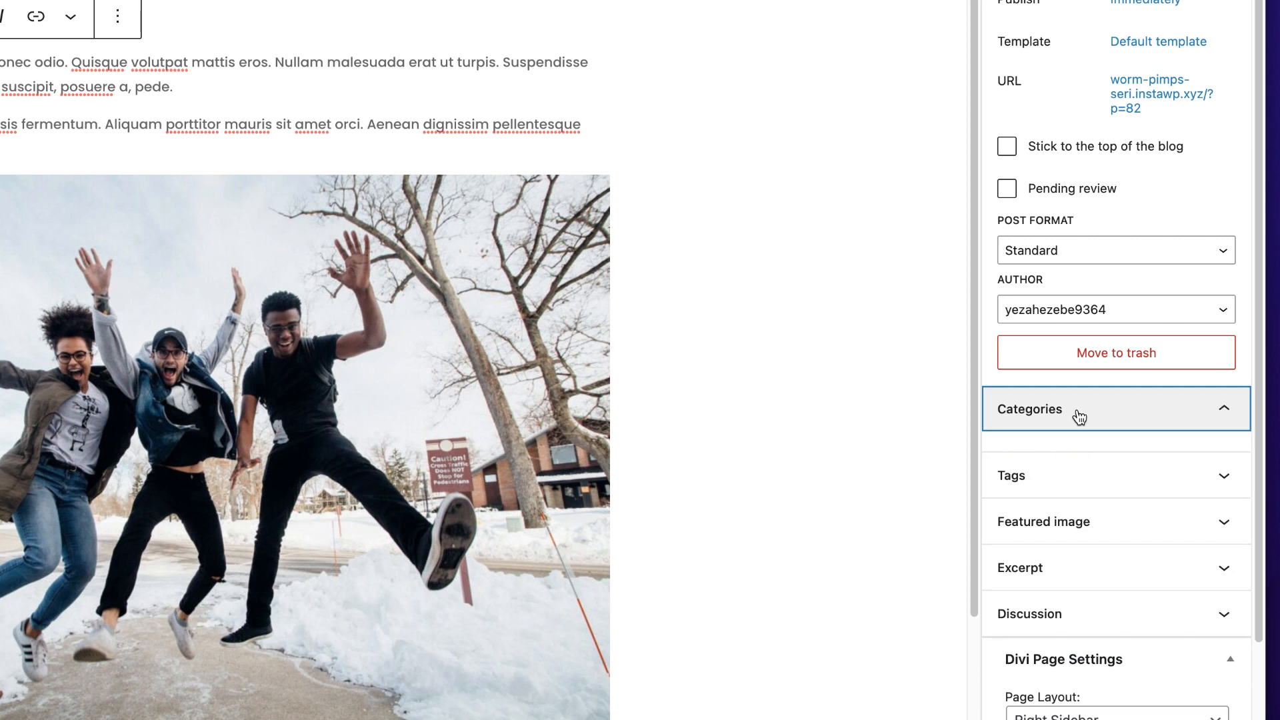
pyautogui.click(1053, 410)
pyautogui.click(1053, 410)
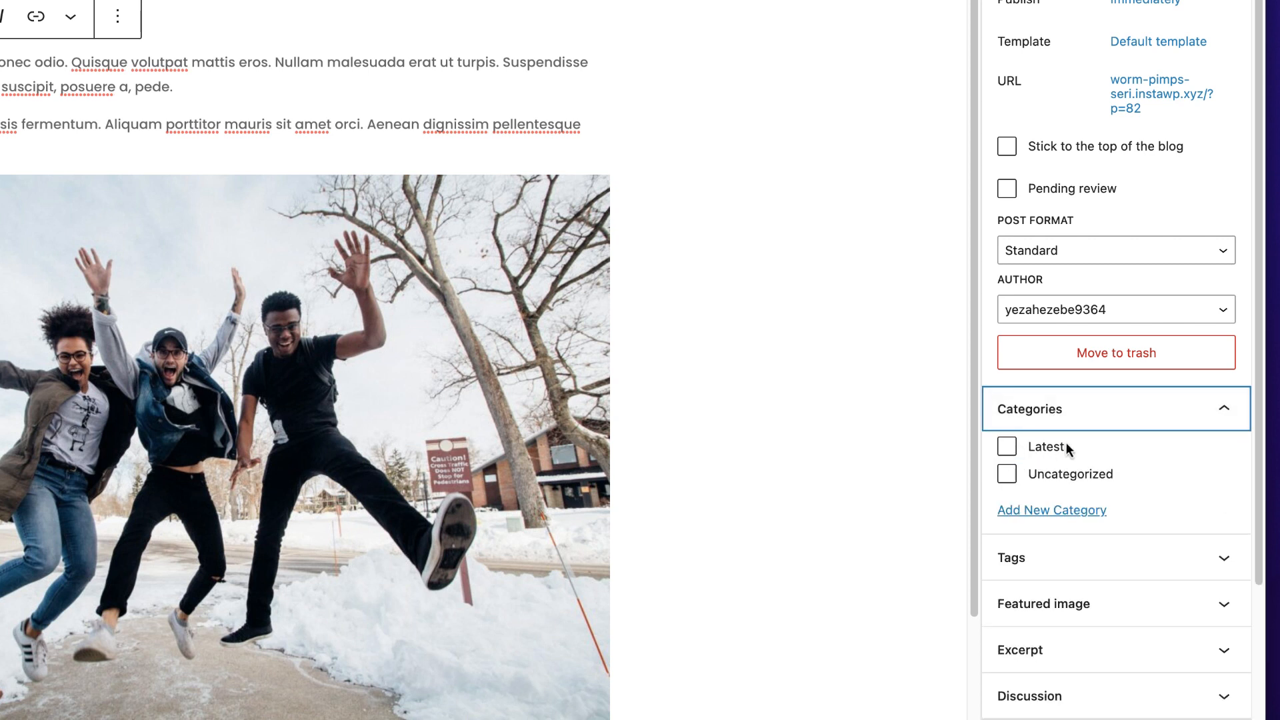
pyautogui.click(1014, 450)
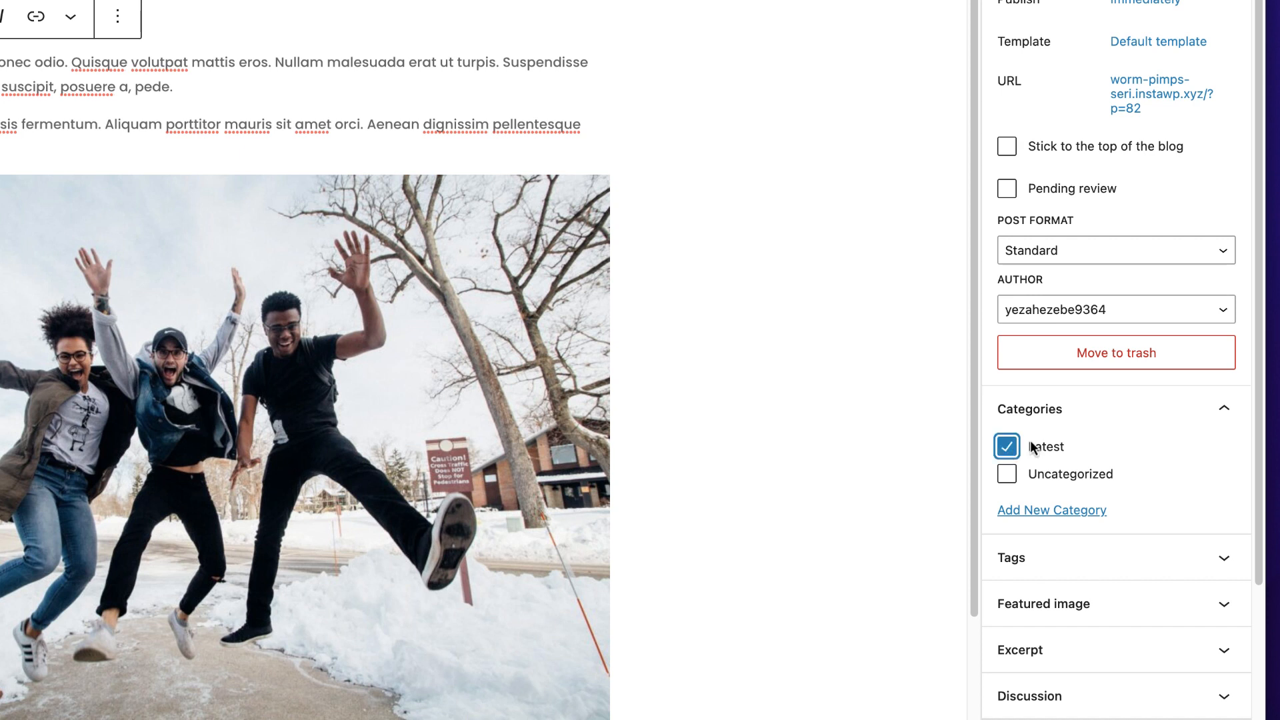
# Upload pexels-kaboompics-com-6050.jpg from the Downloads folder and set it as the post's featured image
pyautogui.scroll(-2, 1127, 454)
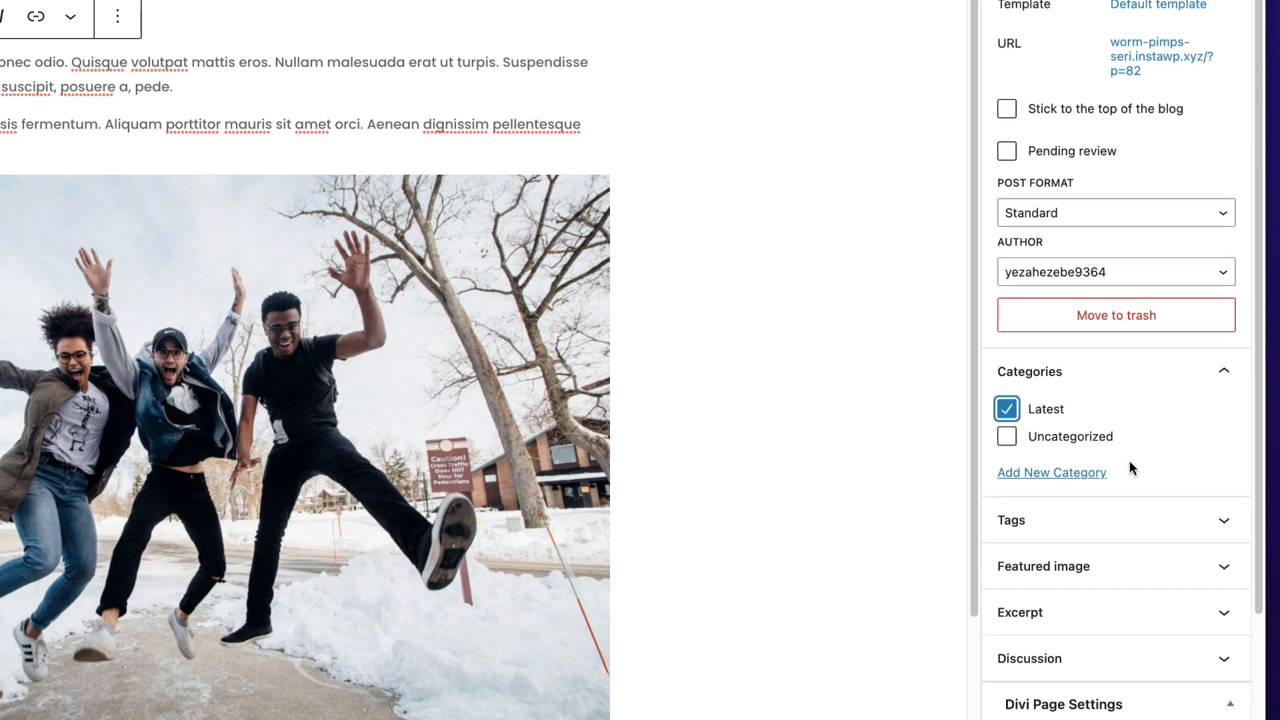
pyautogui.click(1091, 549)
pyautogui.click(1111, 614)
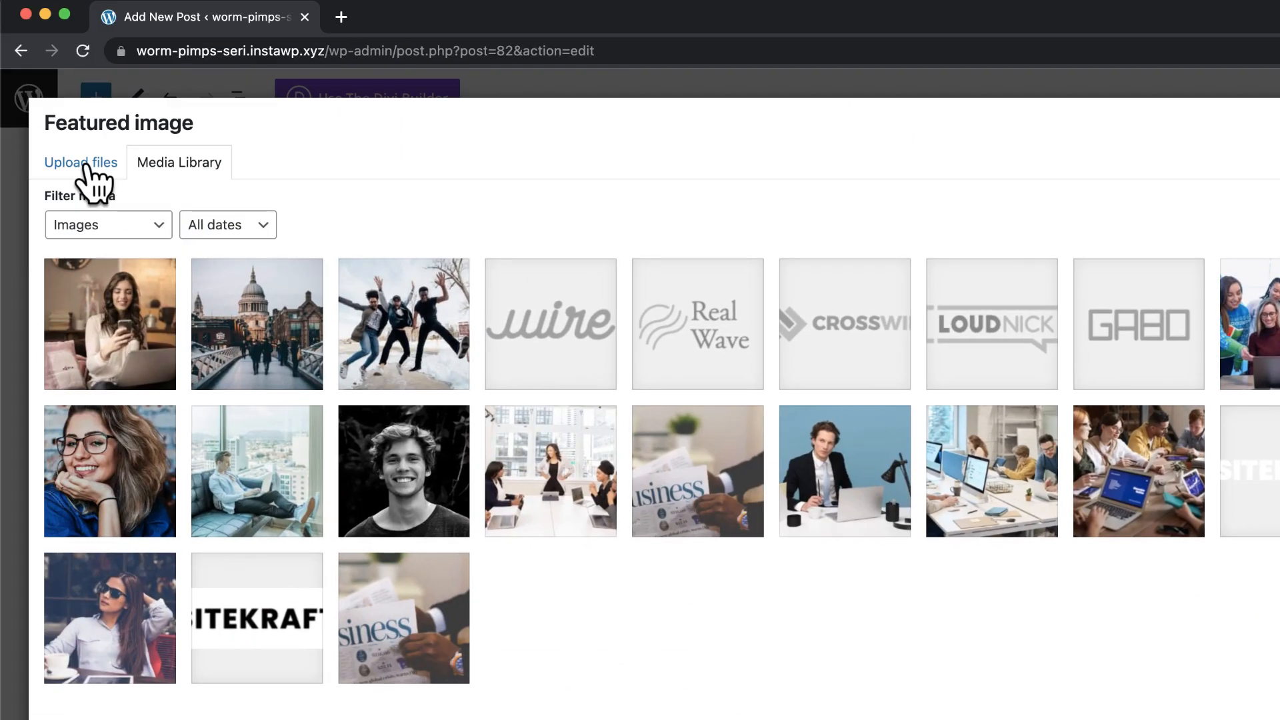
pyautogui.click(93, 175)
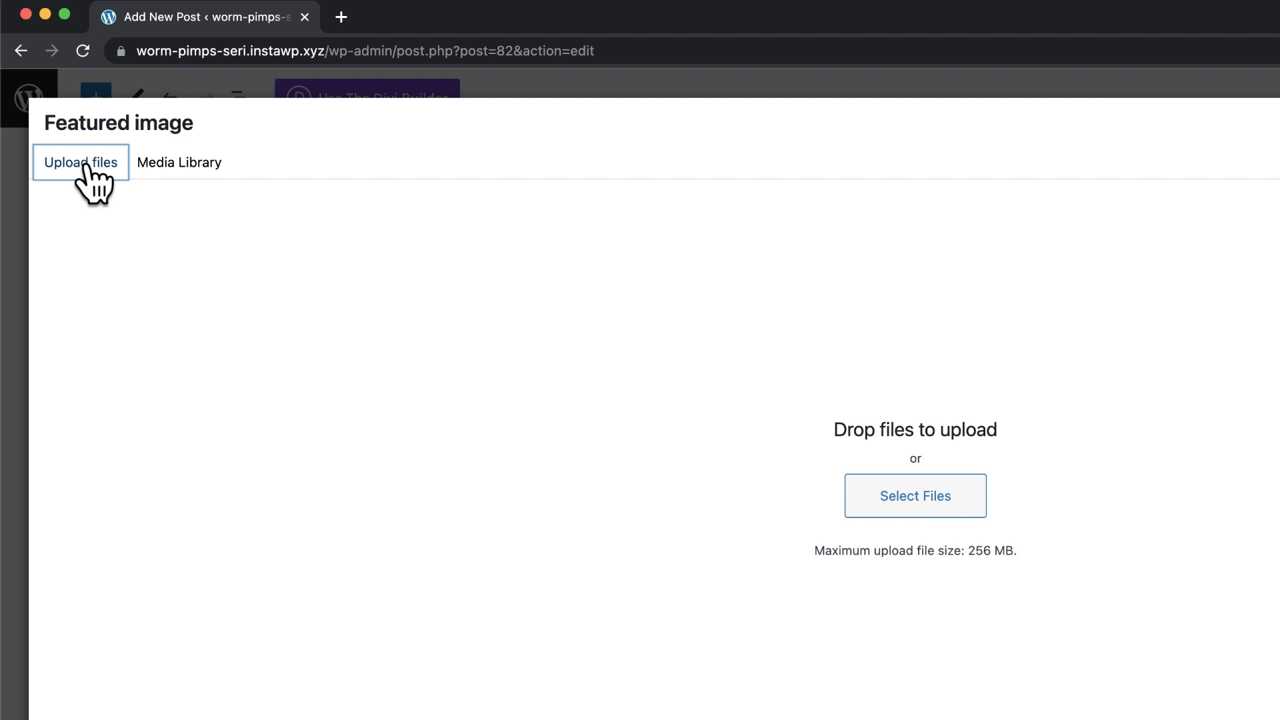
pyautogui.click(933, 503)
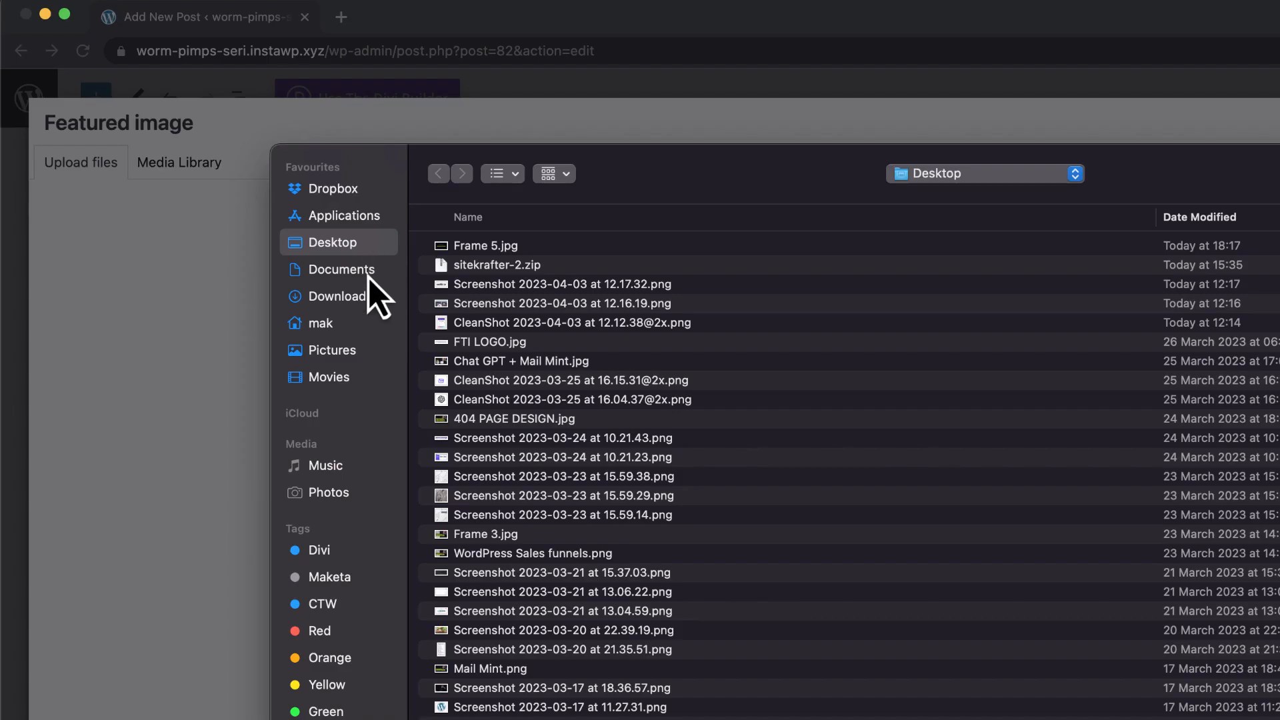
pyautogui.click(366, 300)
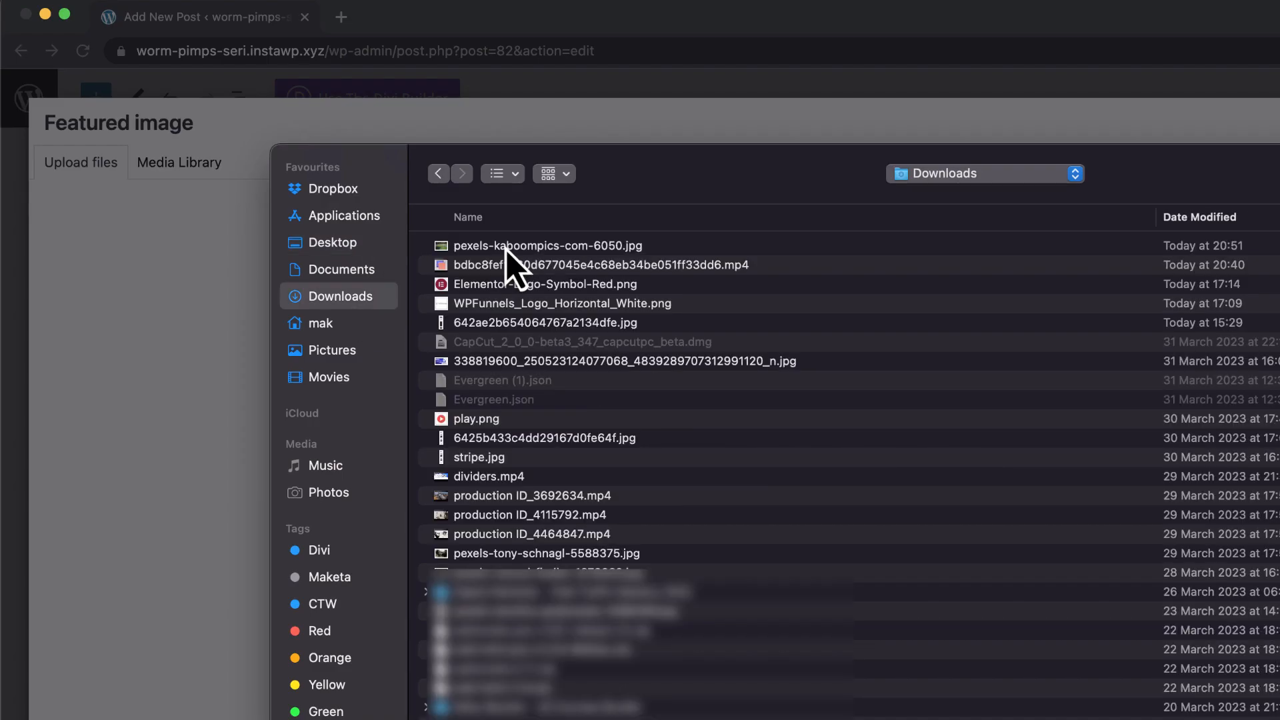
pyautogui.doubleClick(507, 247)
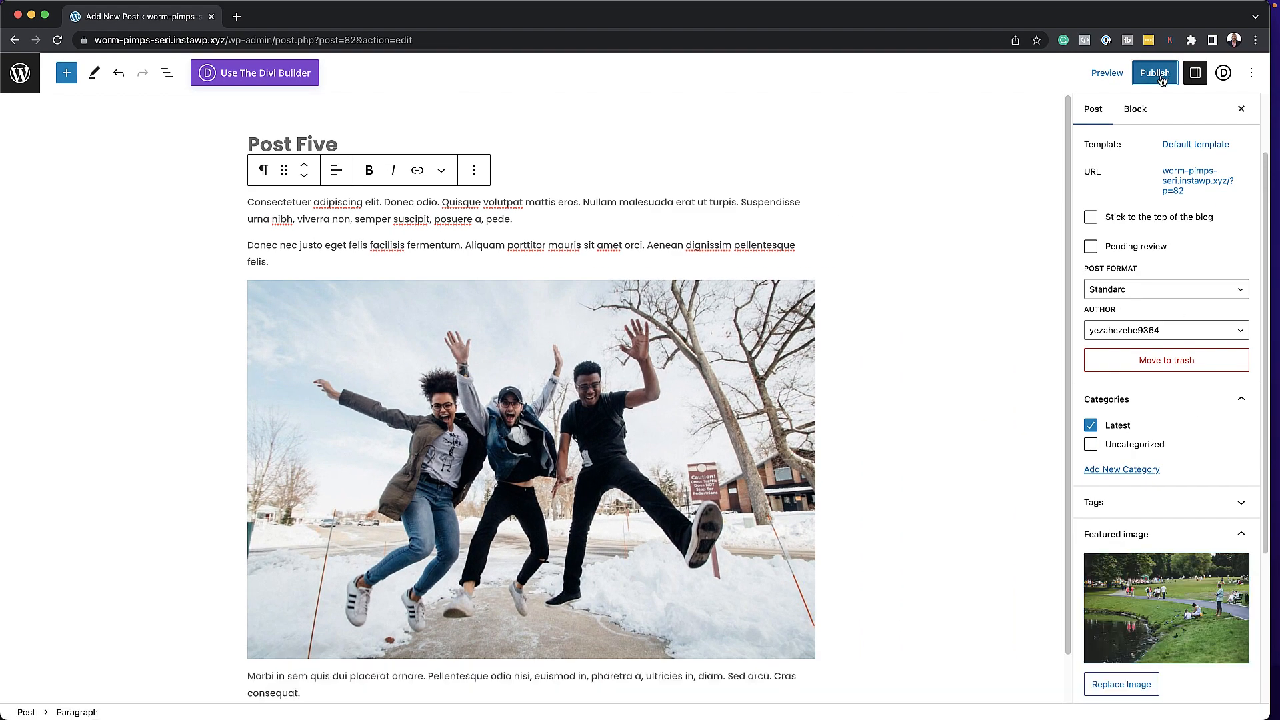
# Publish the post and open its live page
pyautogui.click(1161, 79)
pyautogui.click(1157, 80)
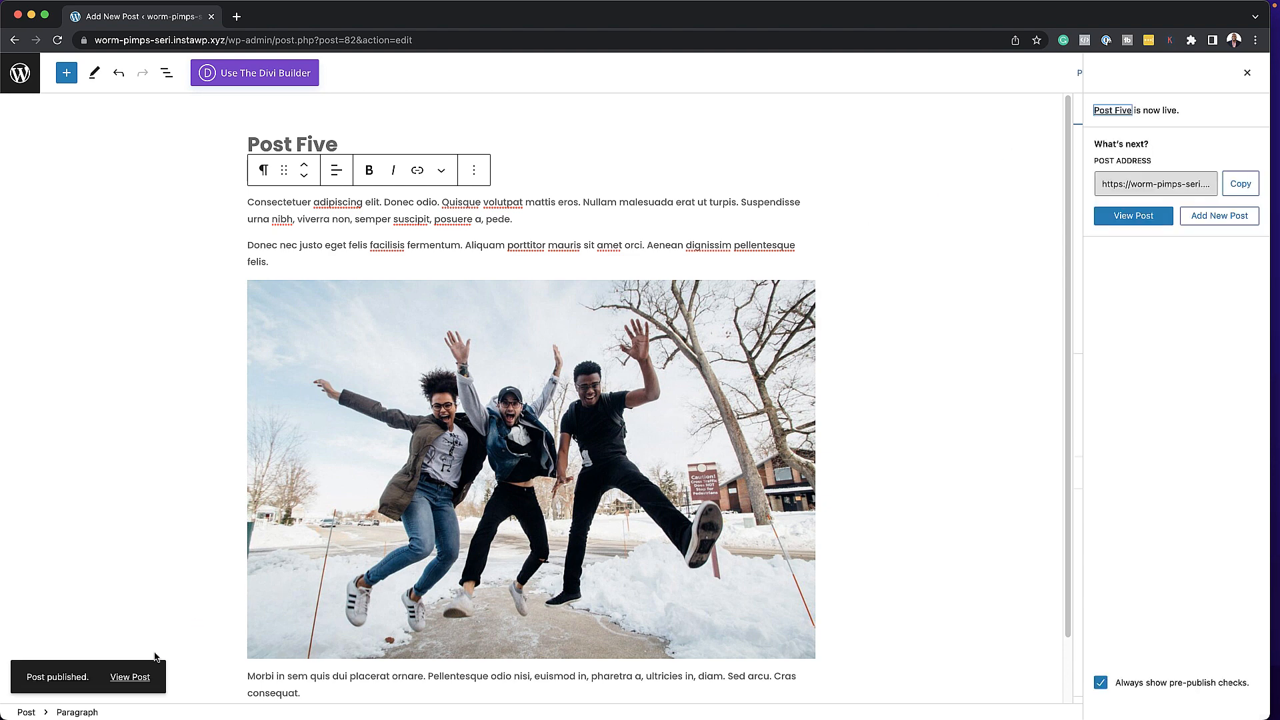
pyautogui.click(131, 677)
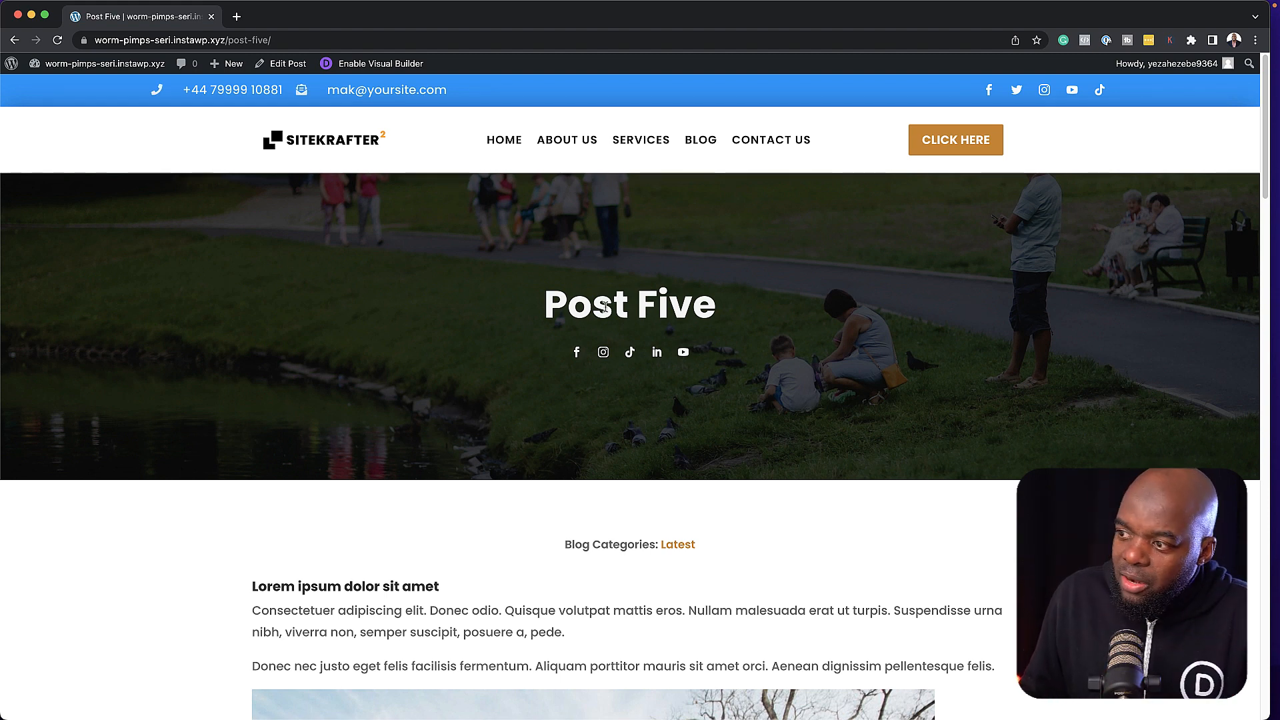
# Examine the published post's layout from the header and body through the subscribe form, related posts and comments to the footer
pyautogui.scroll(-5, 360, 451)
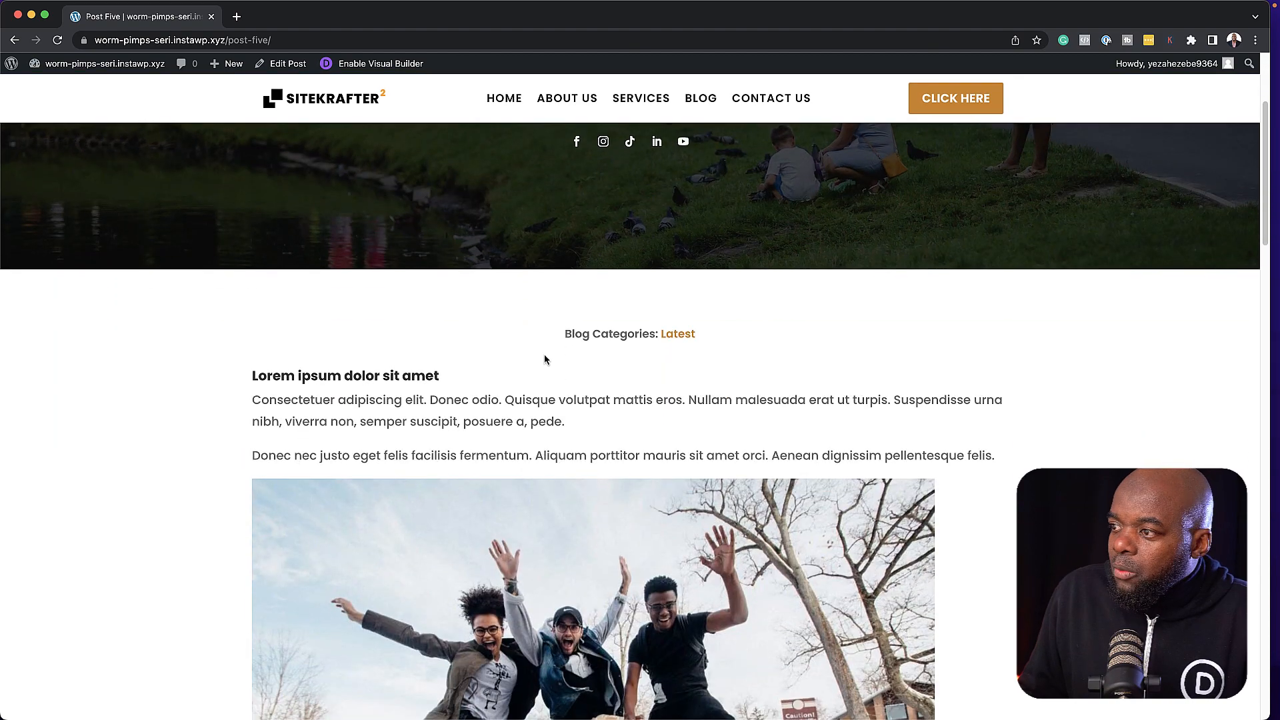
pyautogui.scroll(-3, 302, 390)
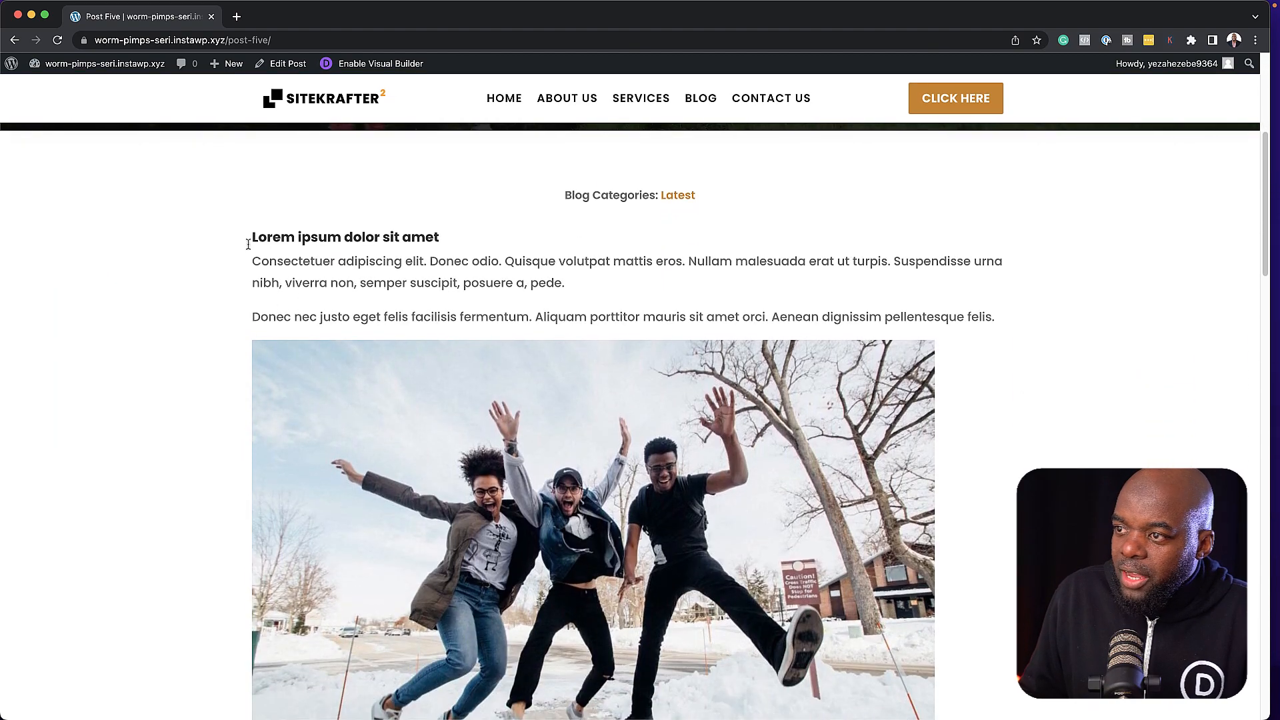
pyautogui.scroll(-20, 328, 417)
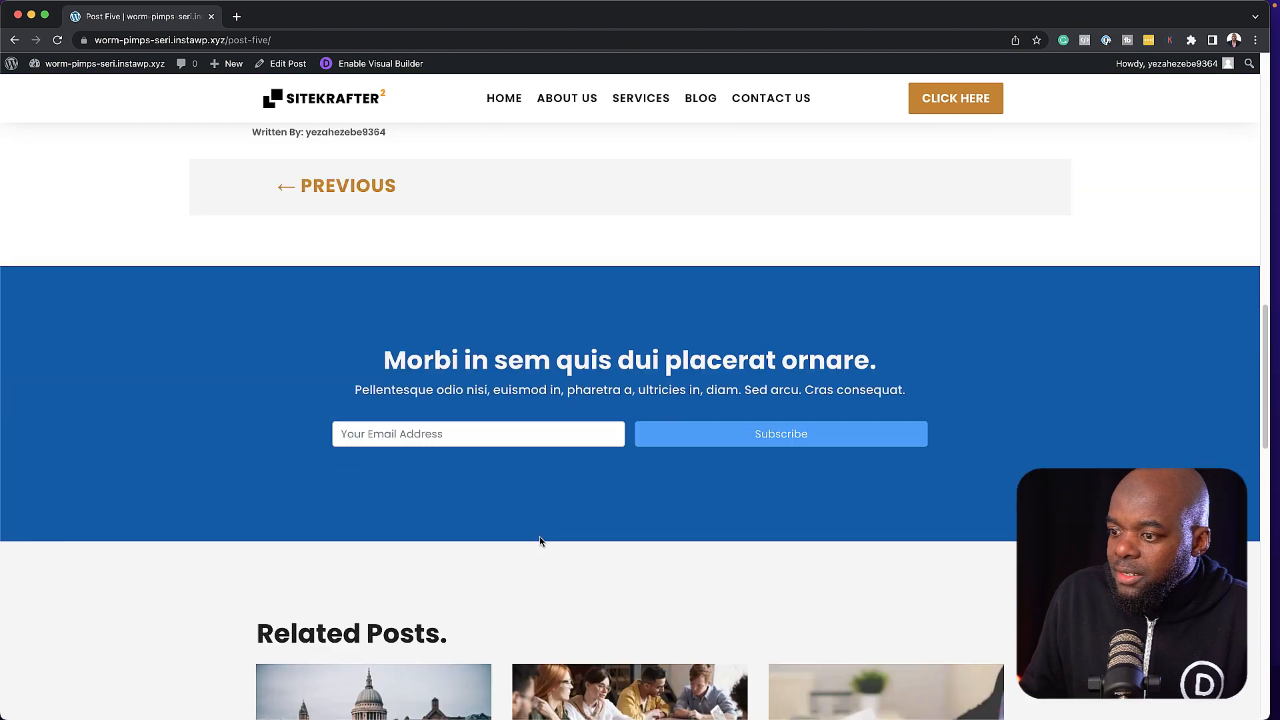
pyautogui.scroll(-12, 542, 542)
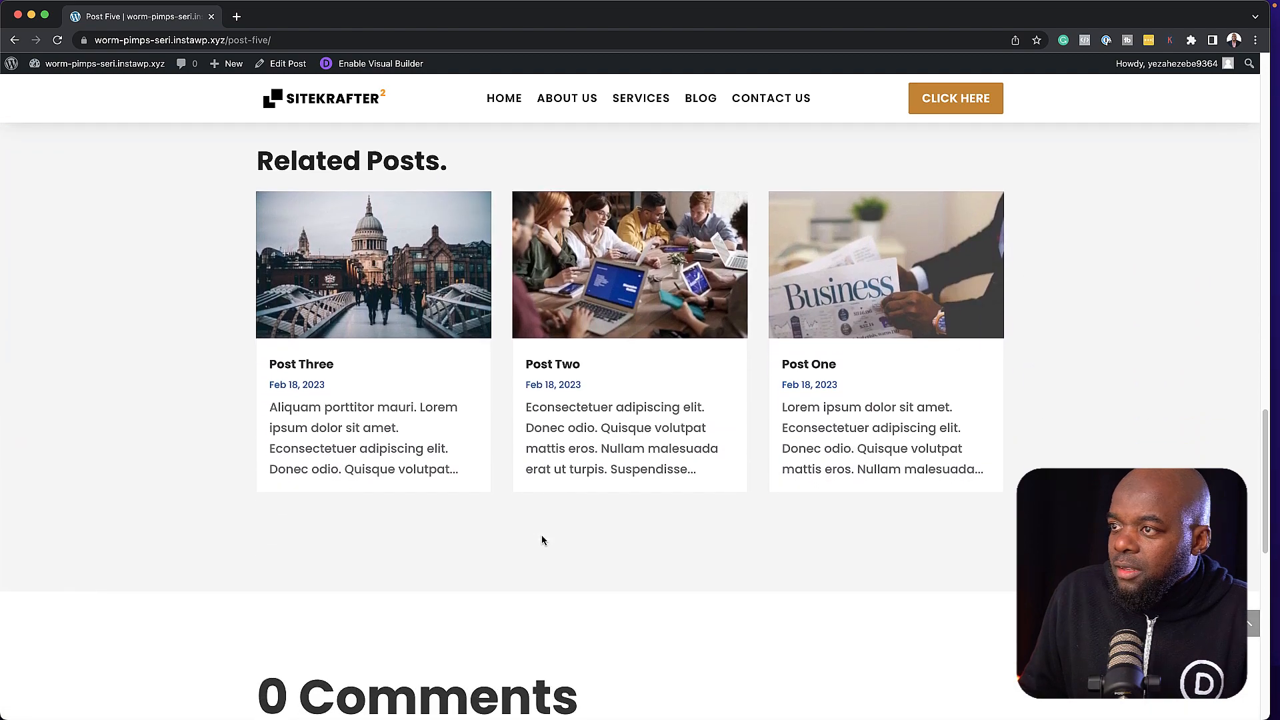
pyautogui.scroll(-15, 729, 478)
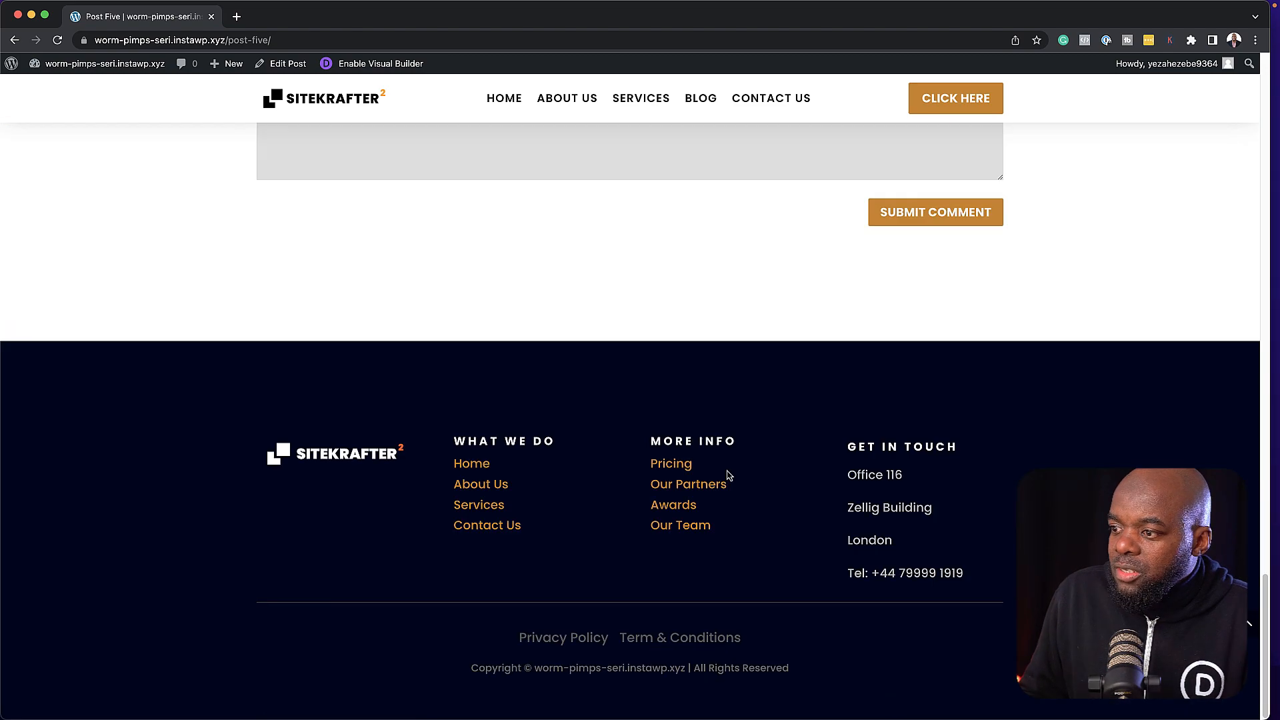
pyautogui.scroll(20, 729, 475)
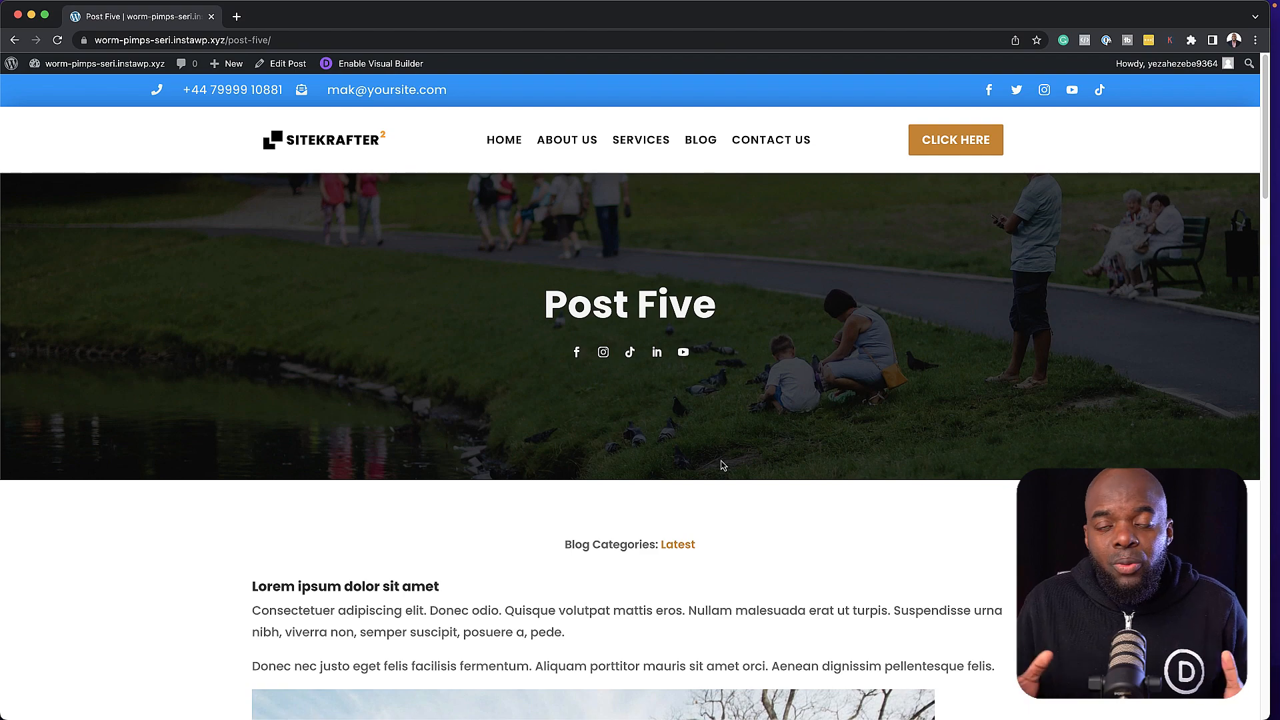